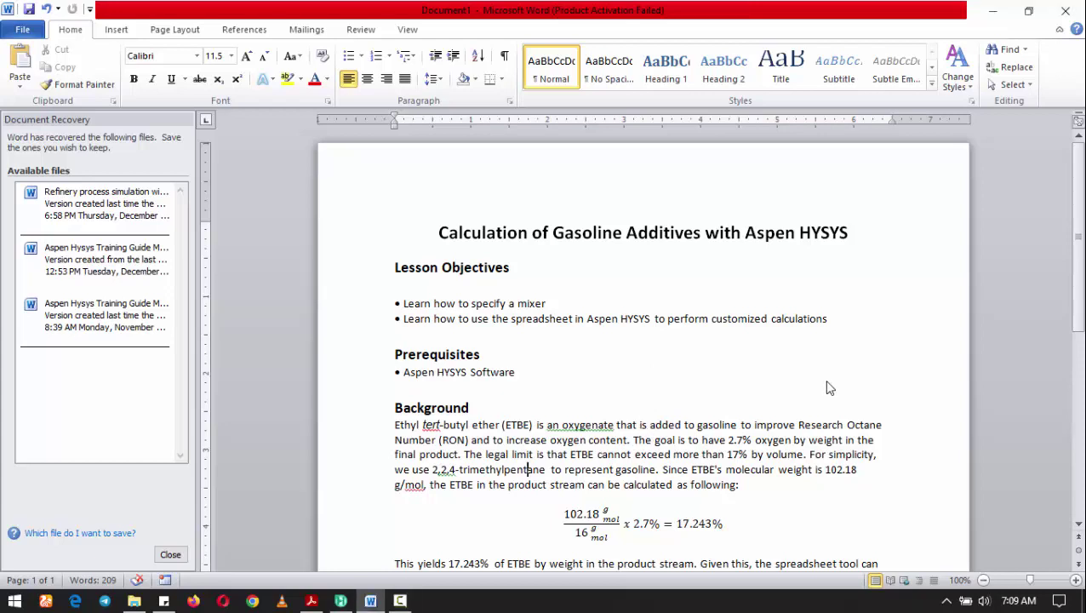
- In HYSYS, create a new component list and add ETBE to it
{"action": "scroll", "coordinate": [822, 391], "scroll_direction": "down", "scroll_amount": 2}
{"action": "scroll", "coordinate": [822, 396], "scroll_direction": "down", "scroll_amount": 1}
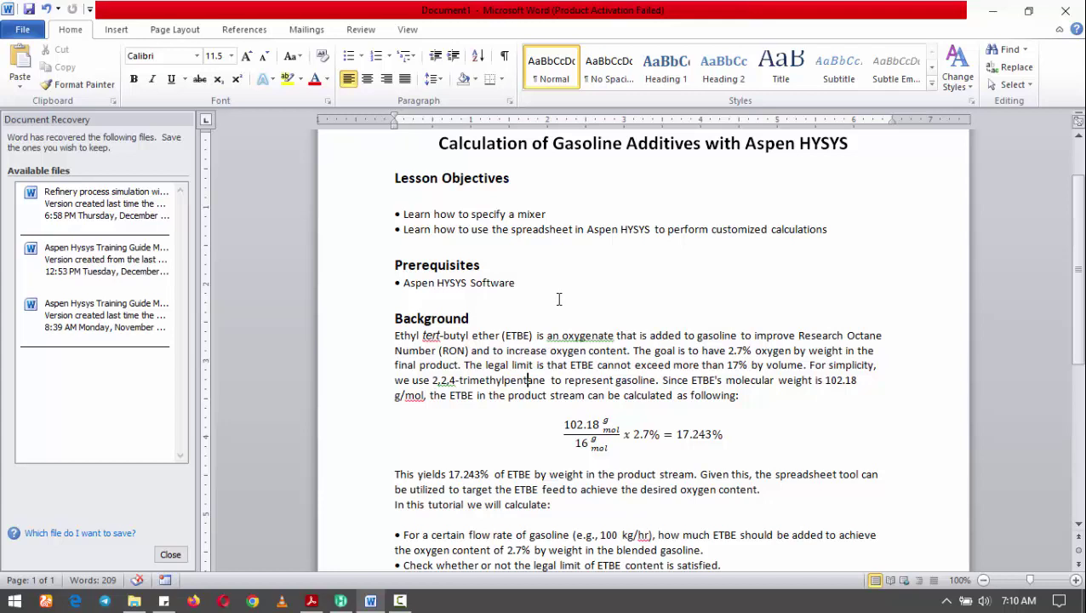
{"action": "scroll", "coordinate": [560, 308], "scroll_direction": "down", "scroll_amount": 1}
{"action": "scroll", "coordinate": [570, 322], "scroll_direction": "down", "scroll_amount": 1}
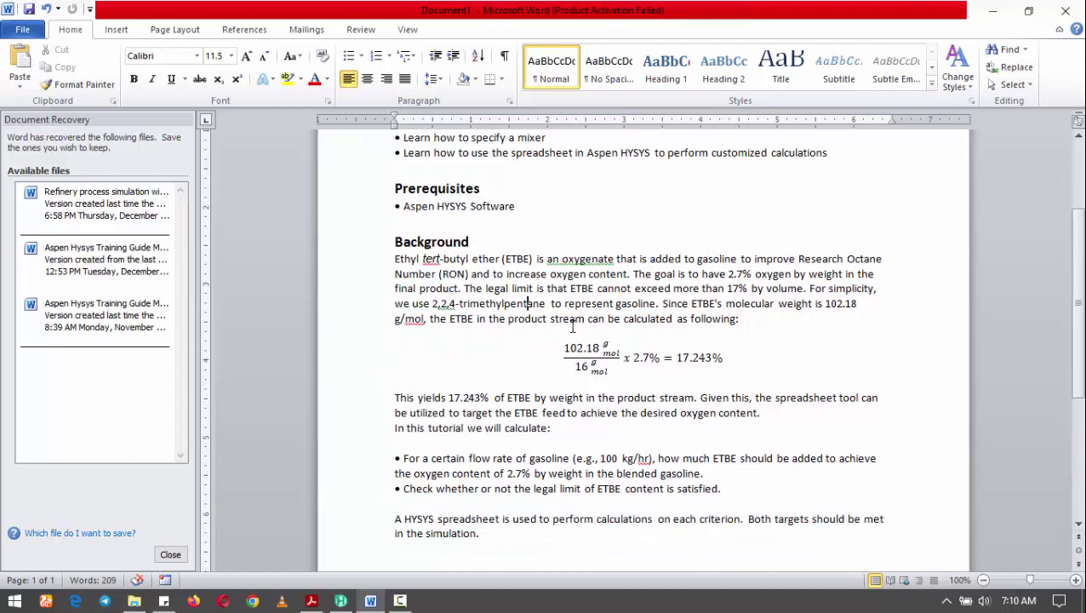
{"action": "scroll", "coordinate": [568, 324], "scroll_direction": "down", "scroll_amount": 1}
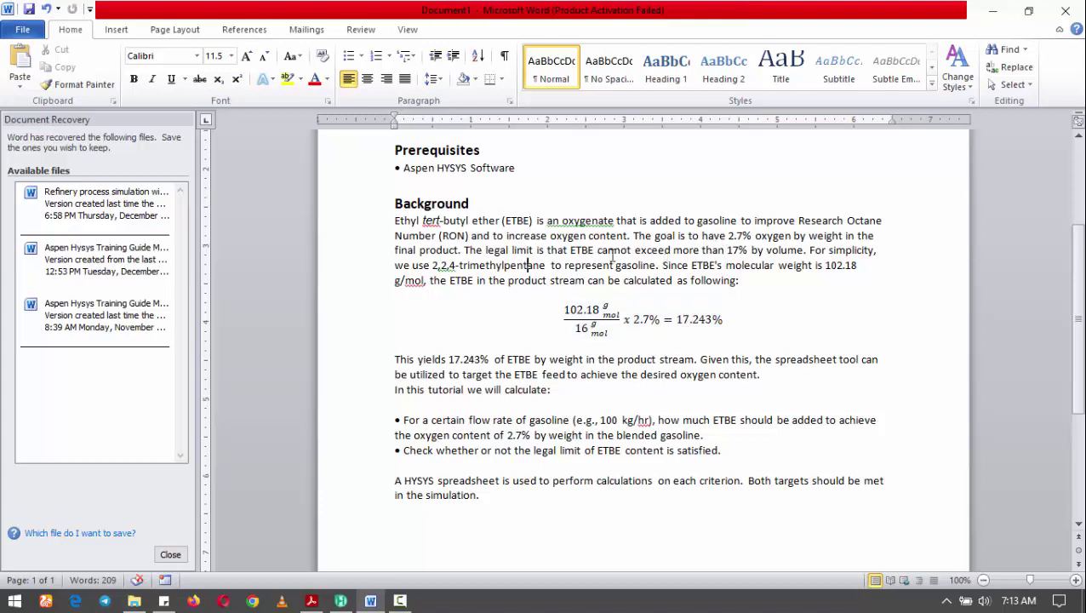
{"action": "left_click", "coordinate": [527, 265]}
{"action": "left_click", "coordinate": [341, 601]}
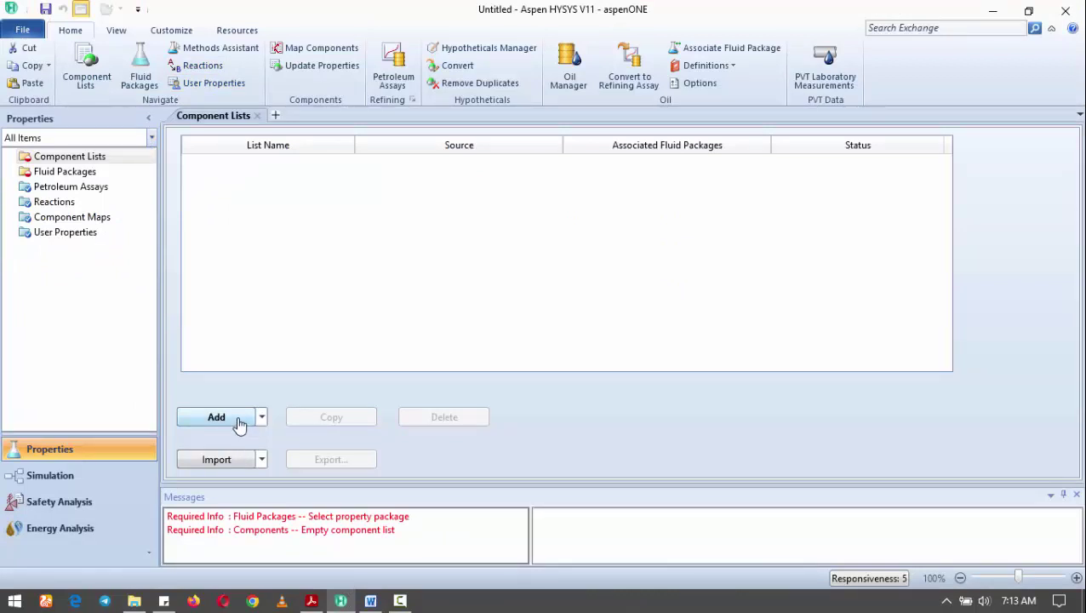
{"action": "left_click", "coordinate": [218, 417]}
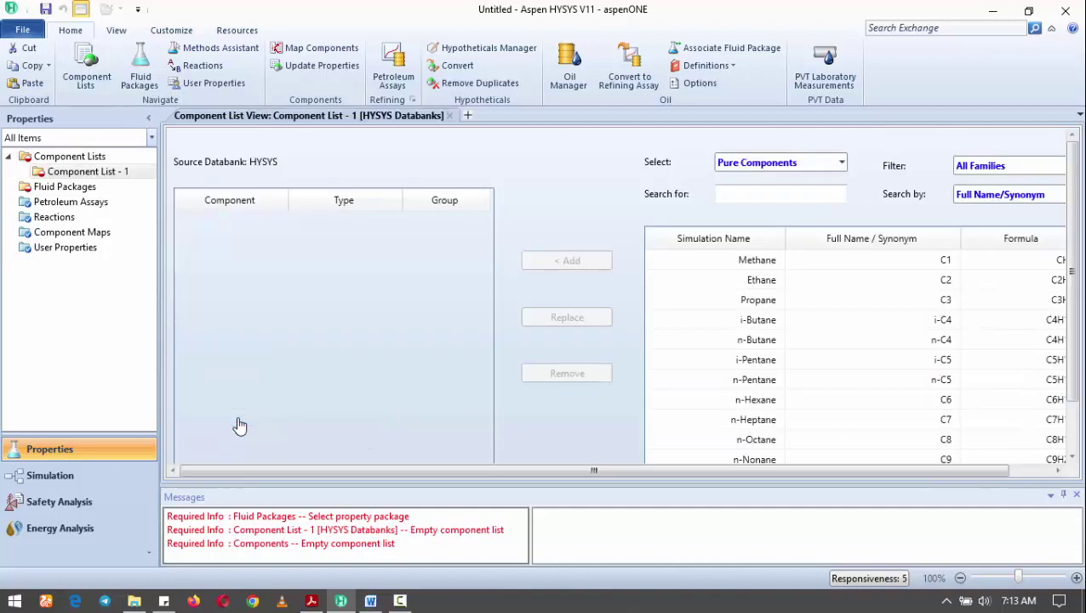
{"action": "left_click", "coordinate": [787, 195]}
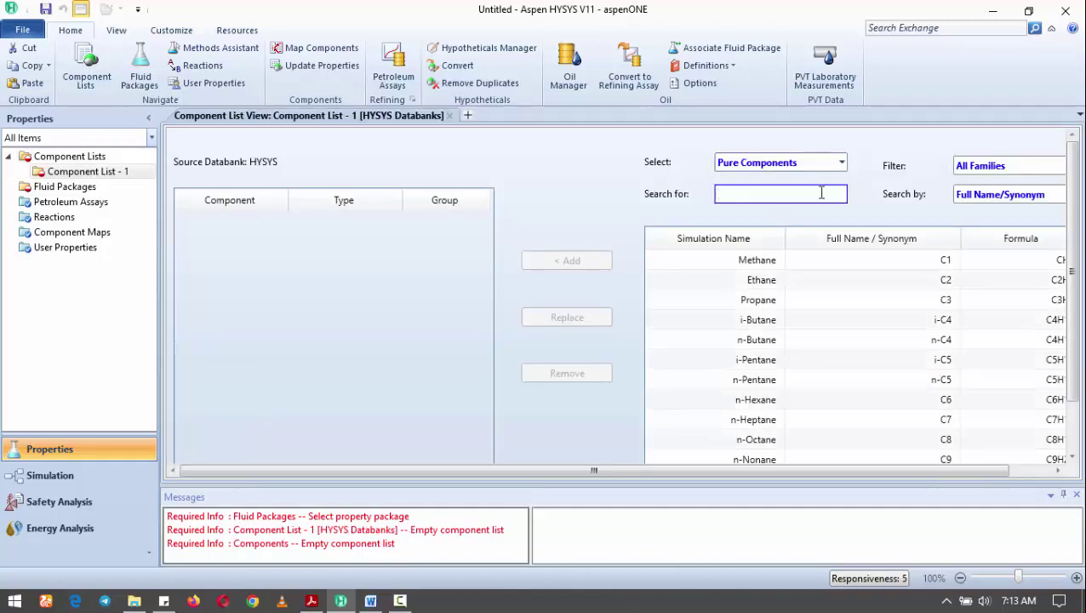
{"action": "type", "text": "etbe"}
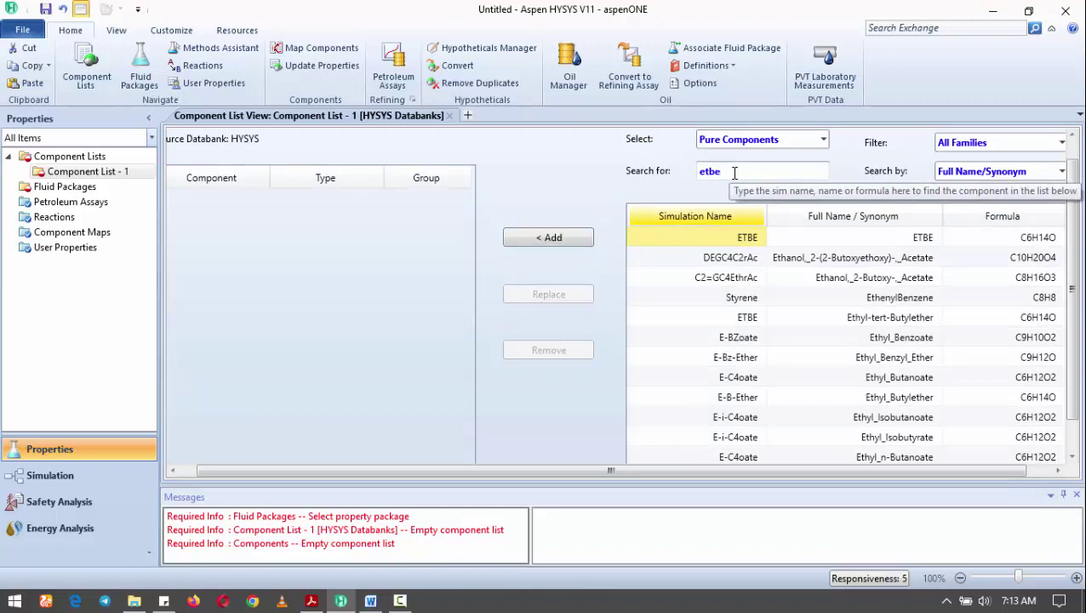
{"action": "left_click", "coordinate": [555, 239]}
- Search '224tri' and add 224-Mpentane (2,2,4-trimethylpentane) to the component list
{"action": "key", "text": "Return"}
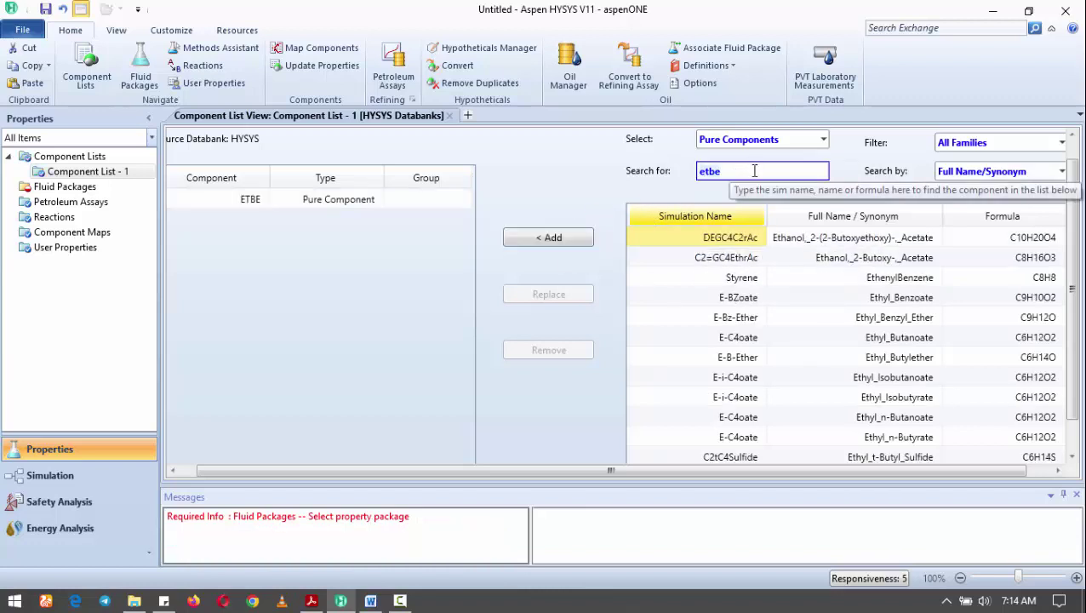
{"action": "type", "text": "224trim"}
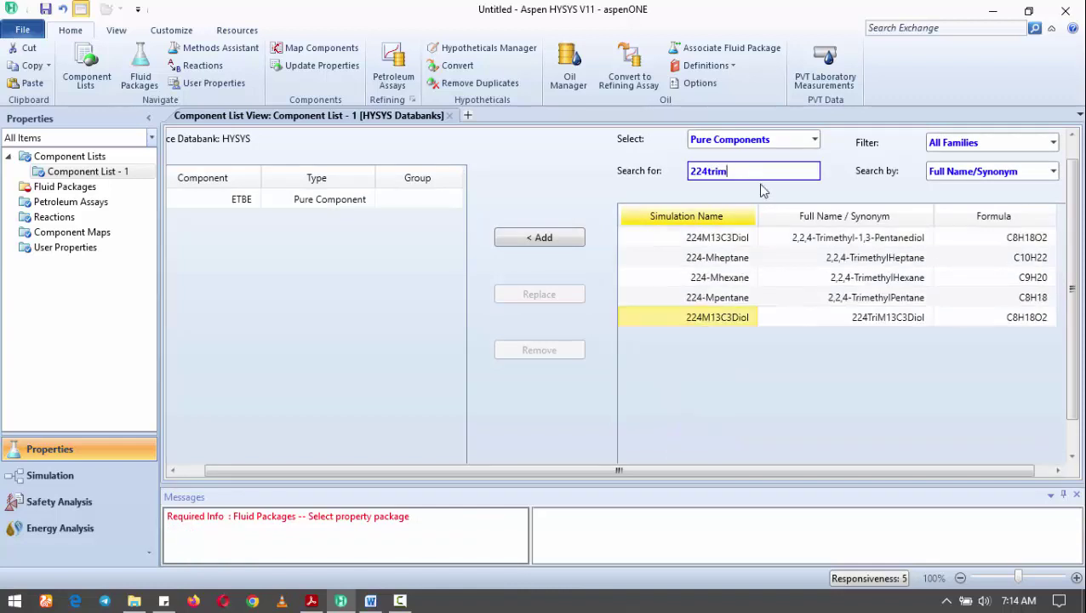
{"action": "left_click", "coordinate": [707, 297]}
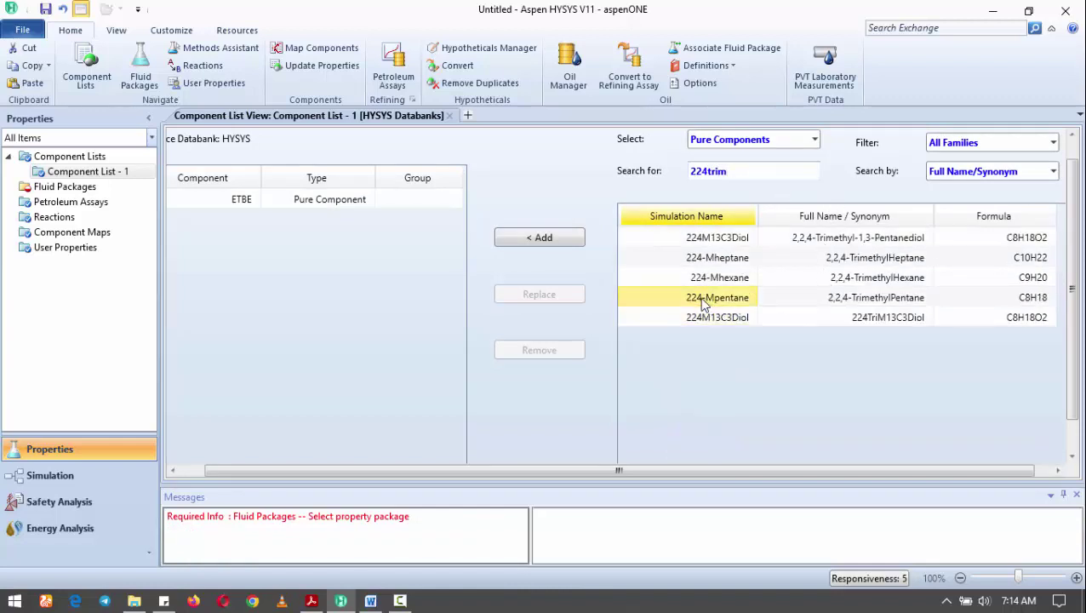
{"action": "left_click", "coordinate": [540, 237]}
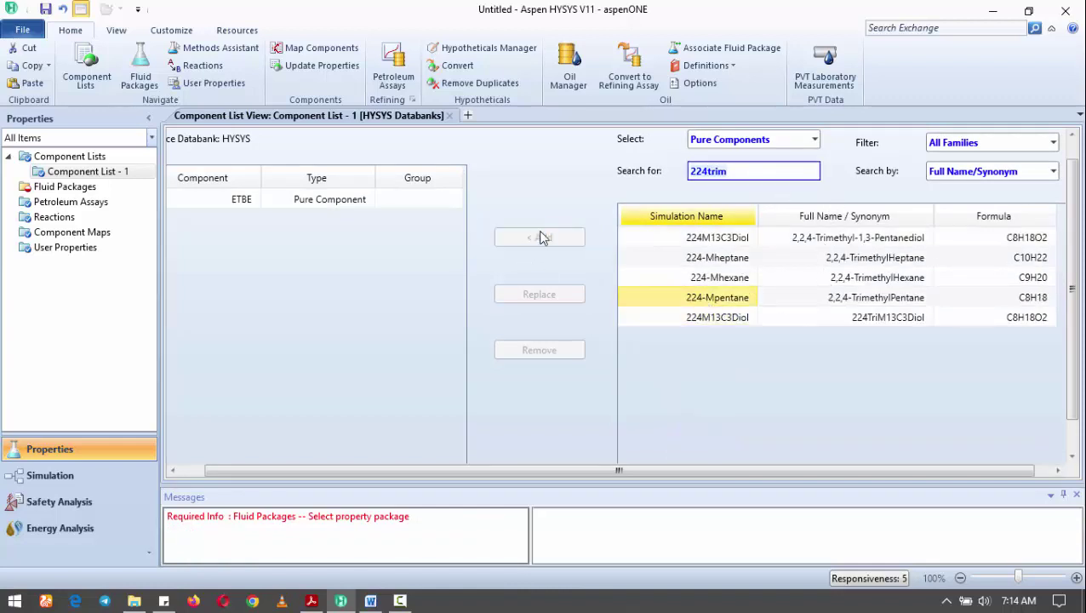
- Add fluid package Basis-1 using the Peng-Robinson property package
{"action": "left_click", "coordinate": [77, 187]}
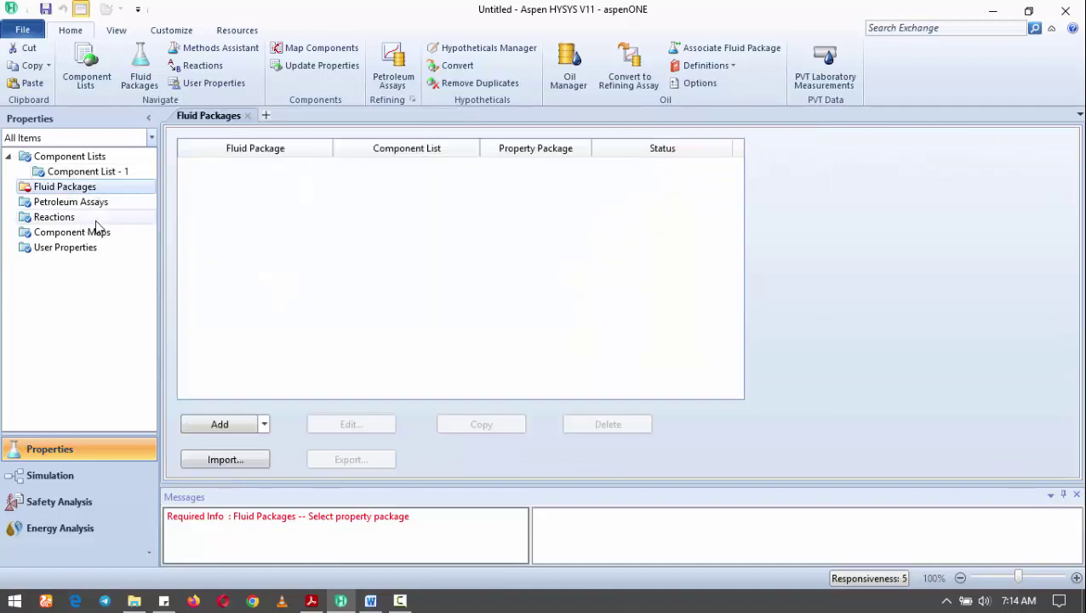
{"action": "left_click", "coordinate": [238, 425]}
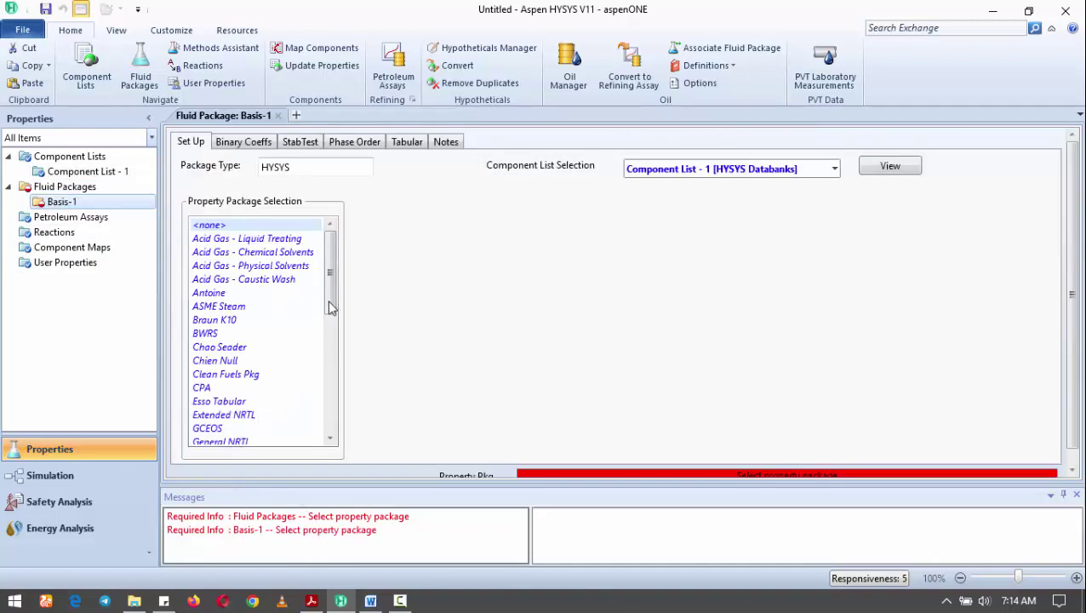
{"action": "left_click_drag", "start_coordinate": [331, 304], "coordinate": [332, 374]}
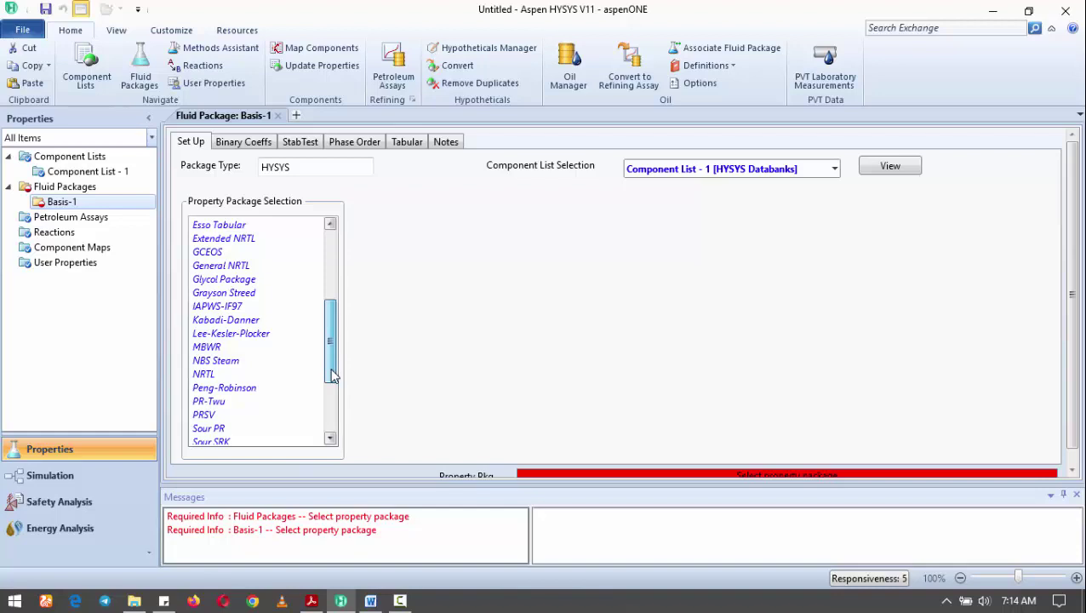
{"action": "left_click", "coordinate": [259, 393]}
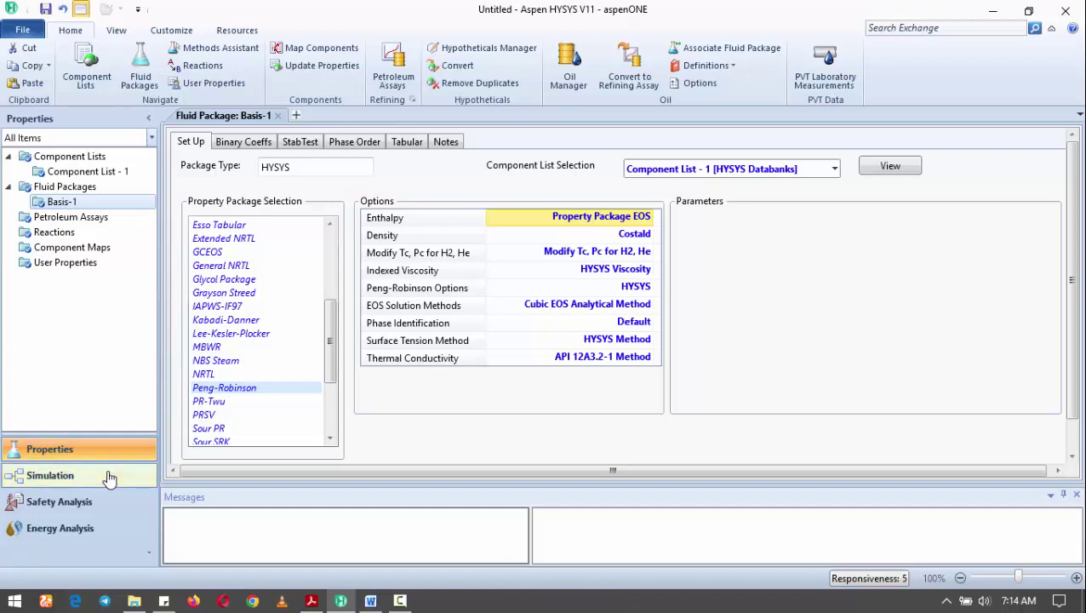
- In Simulation, place a material stream named ETBE and show its Composition page
{"action": "left_click", "coordinate": [109, 481]}
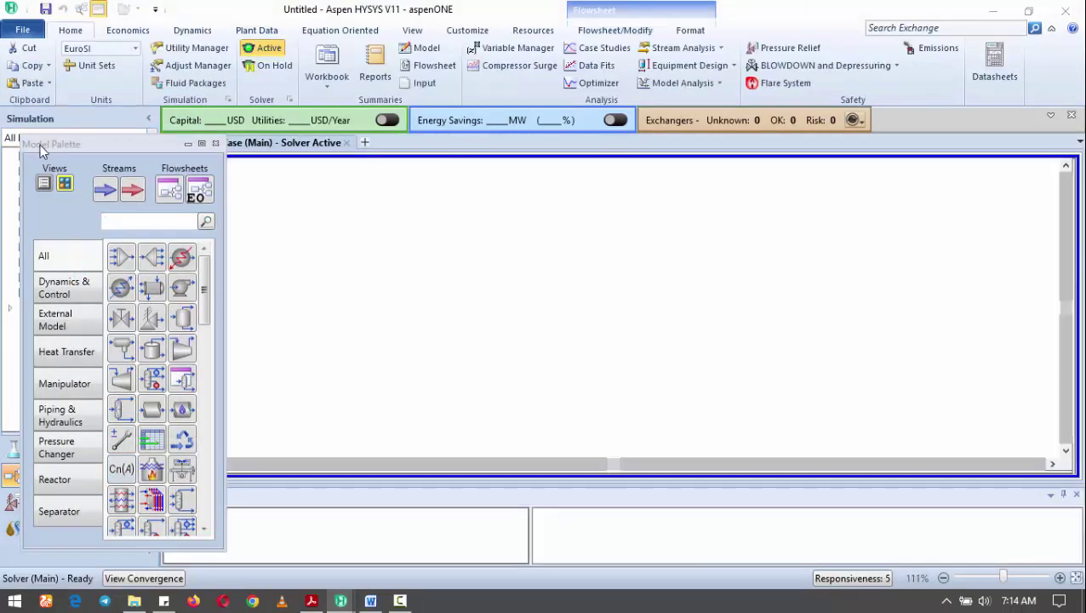
{"action": "left_click_drag", "start_coordinate": [41, 149], "coordinate": [596, 292]}
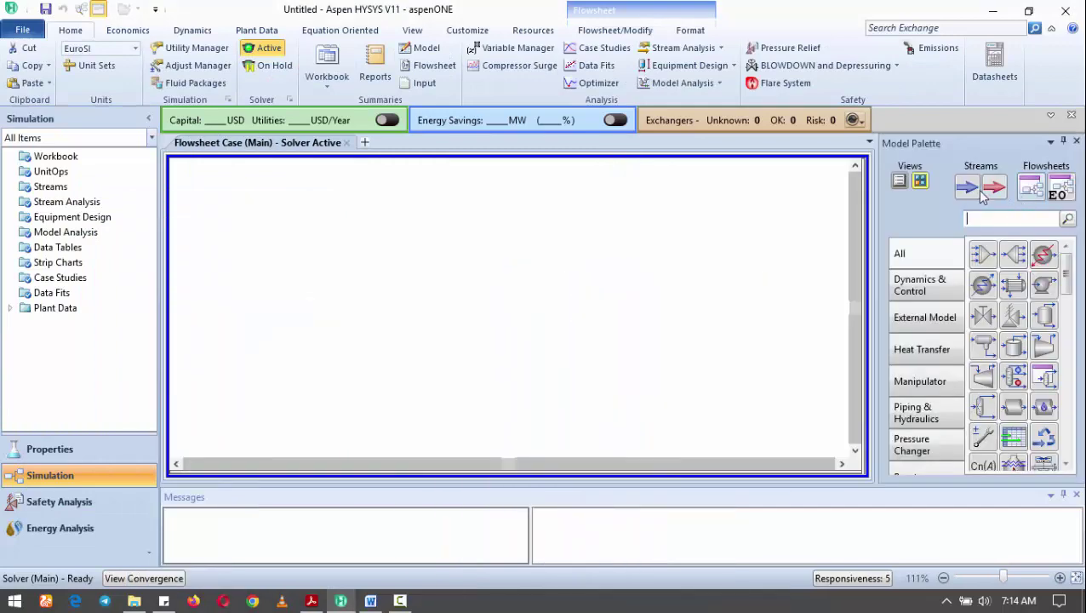
{"action": "left_click_drag", "start_coordinate": [967, 187], "coordinate": [332, 253]}
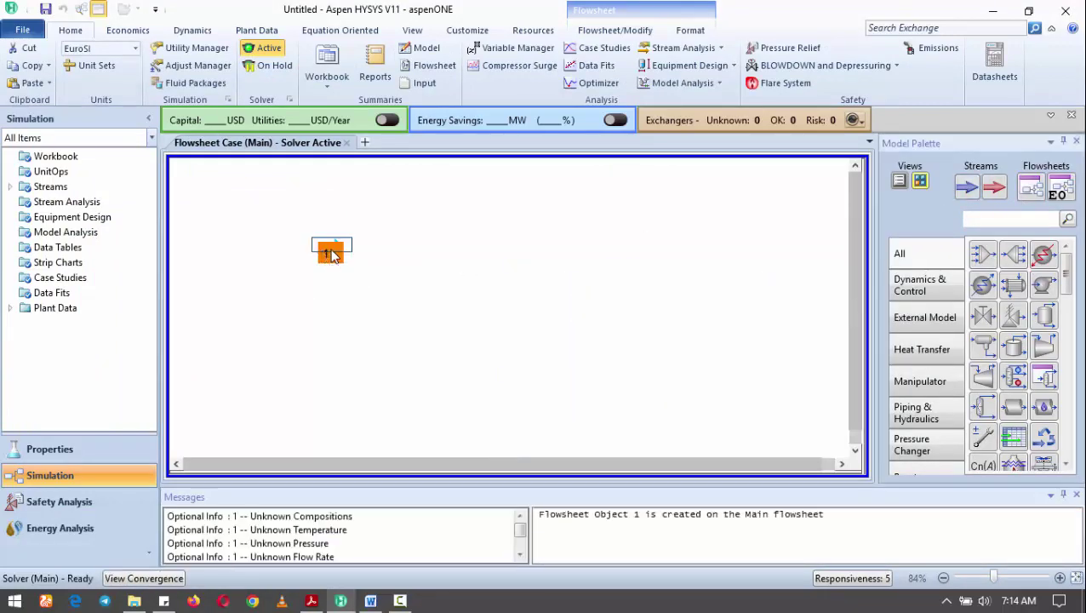
{"action": "double_click", "coordinate": [332, 253]}
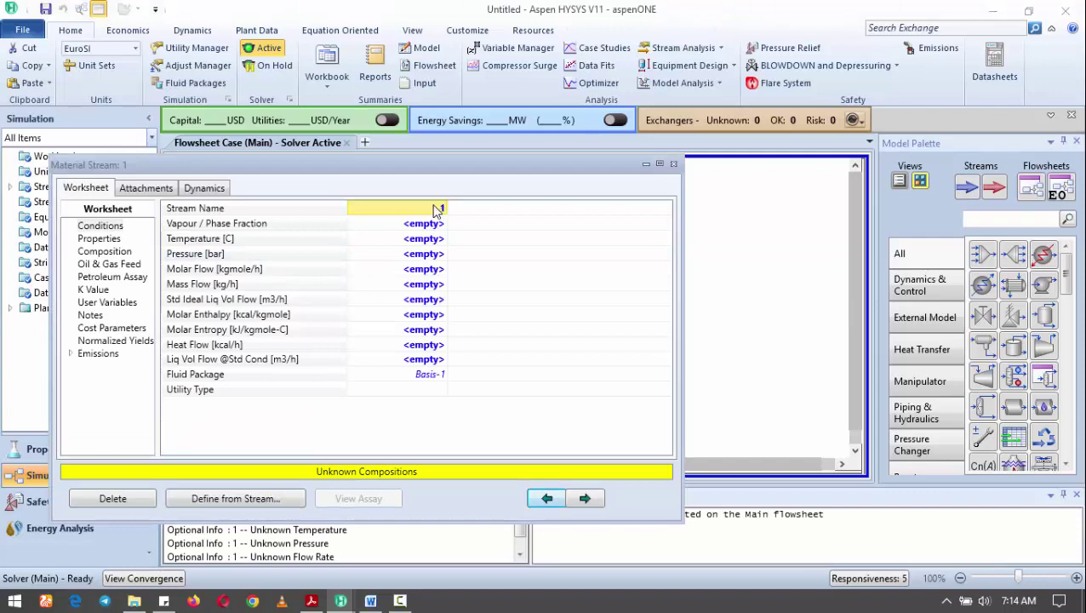
{"action": "type", "text": "E"}
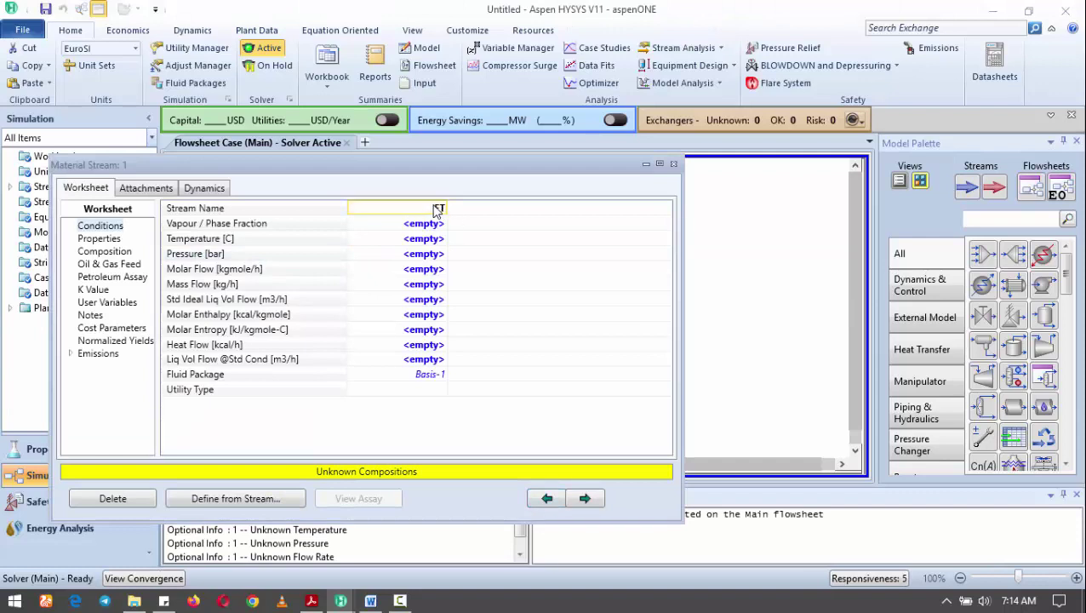
{"action": "type", "text": "TBE"}
{"action": "left_click", "coordinate": [103, 252]}
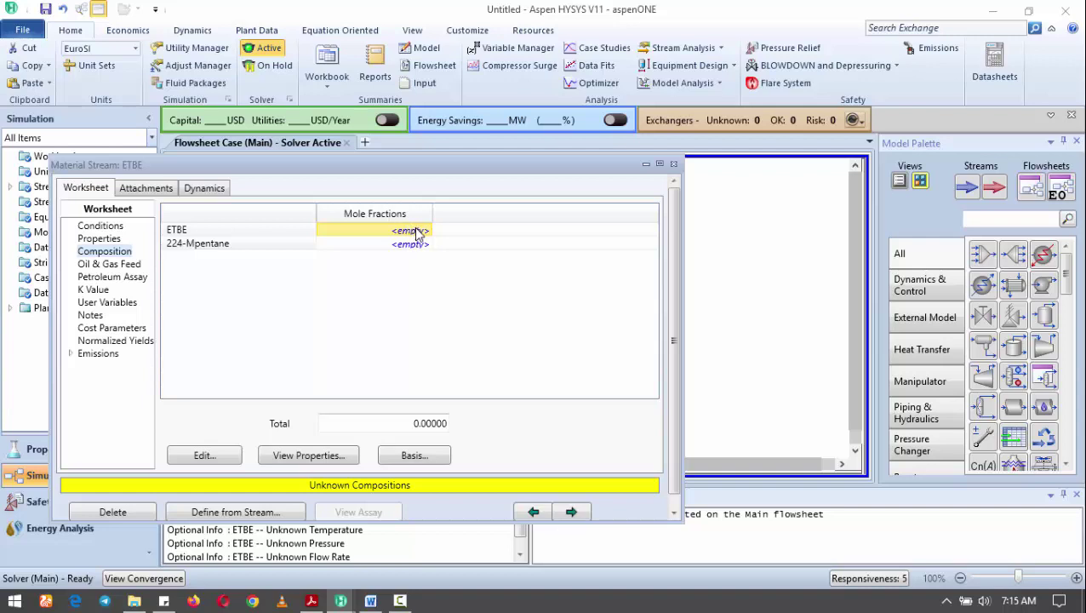
- Set the ETBE stream composition to an ETBE mole fraction of 1
{"action": "type", "text": "1"}
{"action": "key", "text": "Return"}
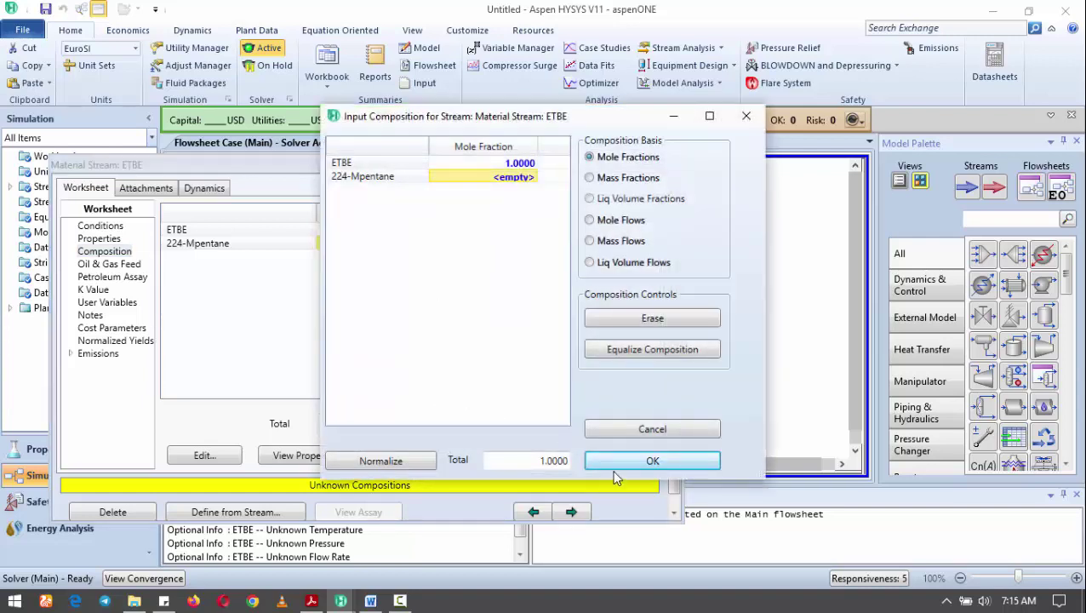
{"action": "left_click", "coordinate": [614, 462]}
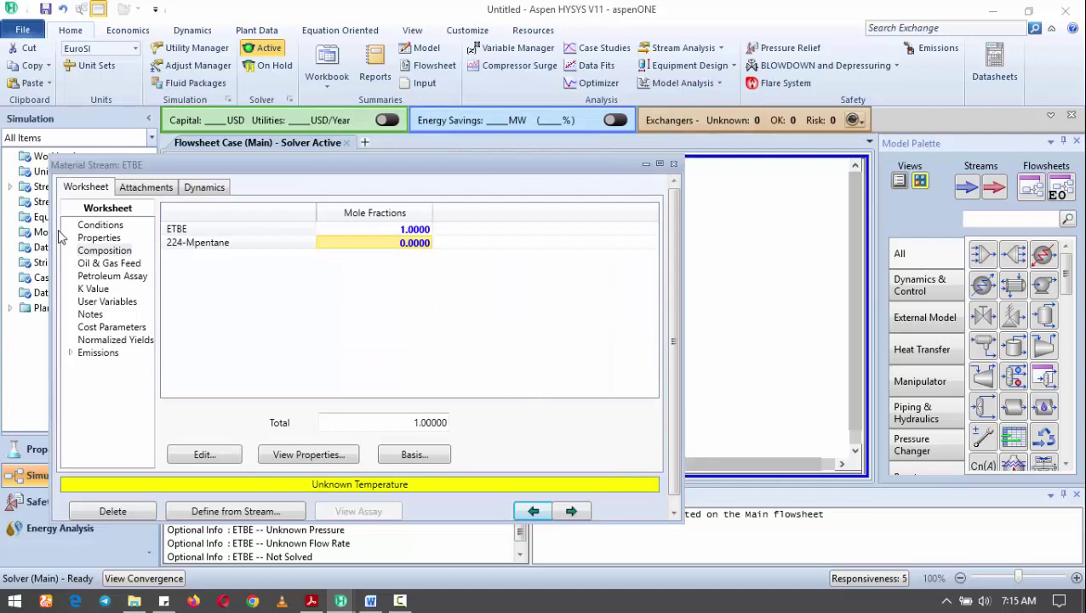
- Enter trial values 25 and 1 on the ETBE stream's Conditions page
{"action": "left_click", "coordinate": [102, 226]}
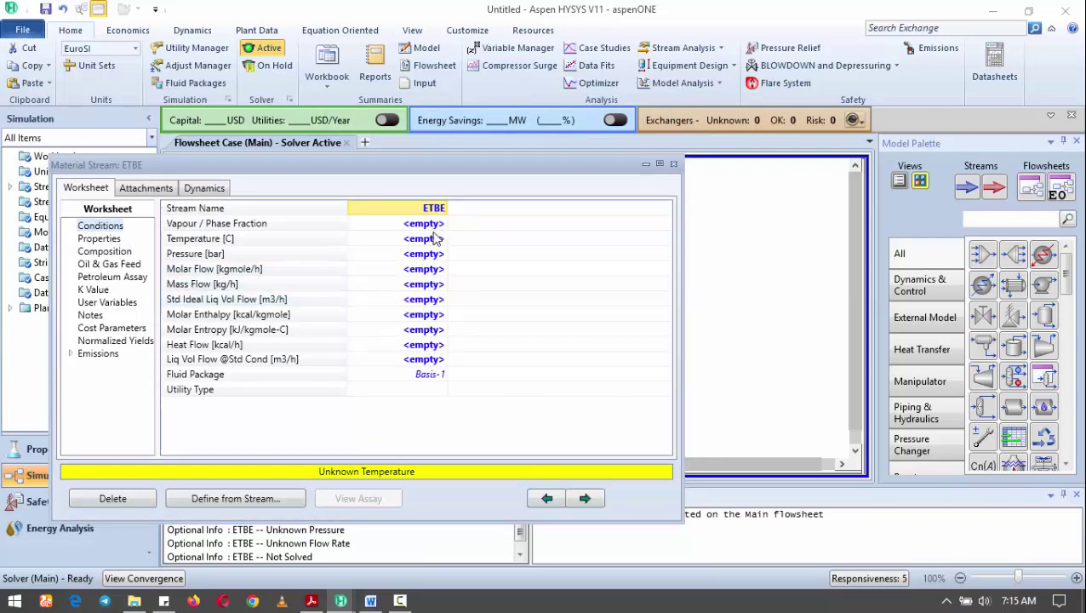
{"action": "left_click_drag", "start_coordinate": [427, 243], "coordinate": [426, 253]}
{"action": "type", "text": "25"}
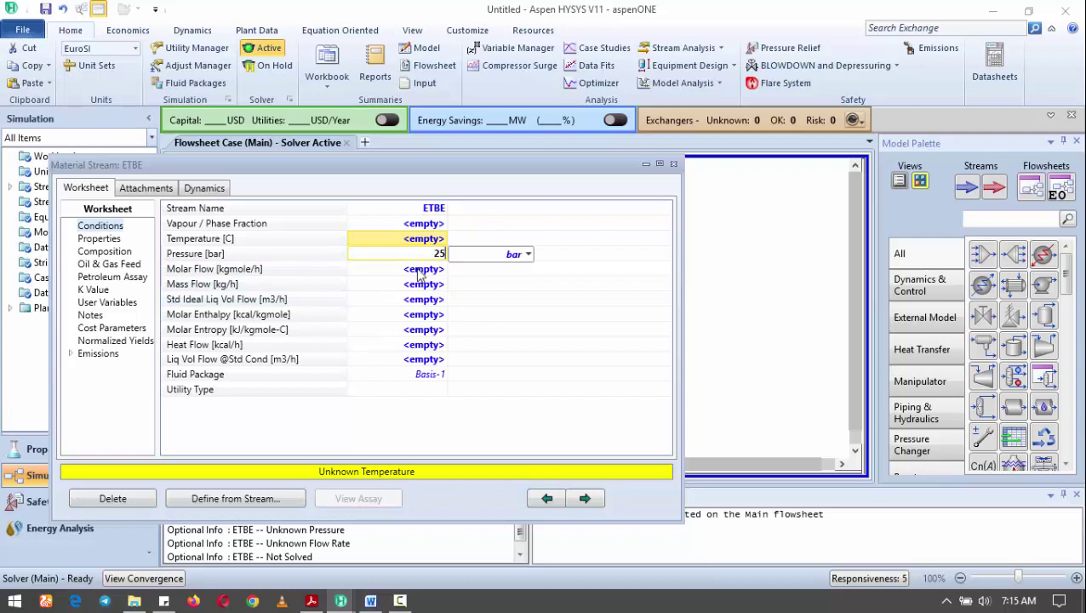
{"action": "key", "text": "Return"}
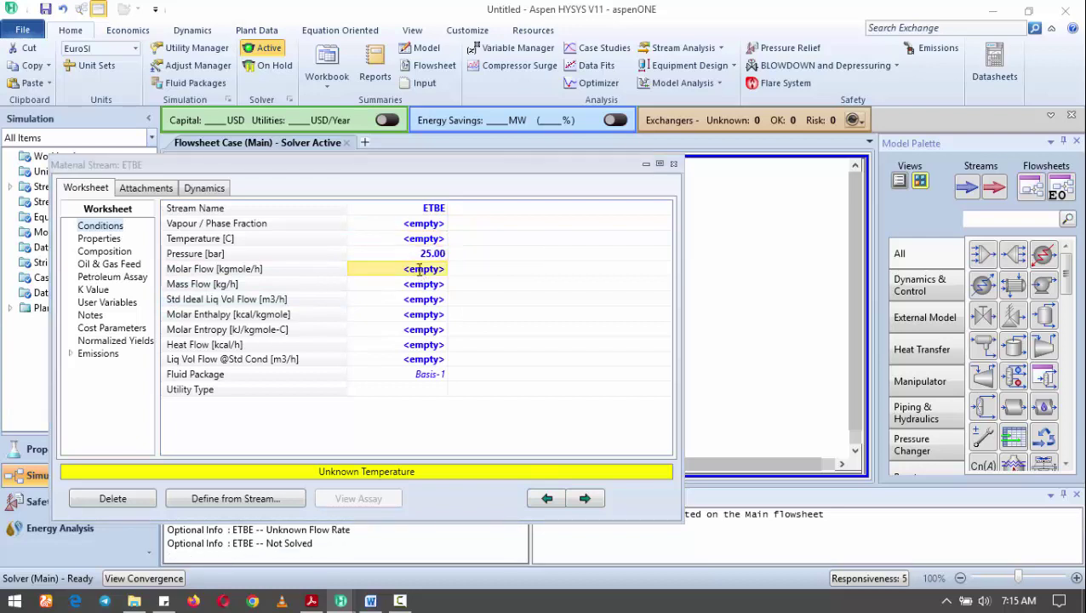
{"action": "type", "text": "1"}
{"action": "key", "text": "Return"}
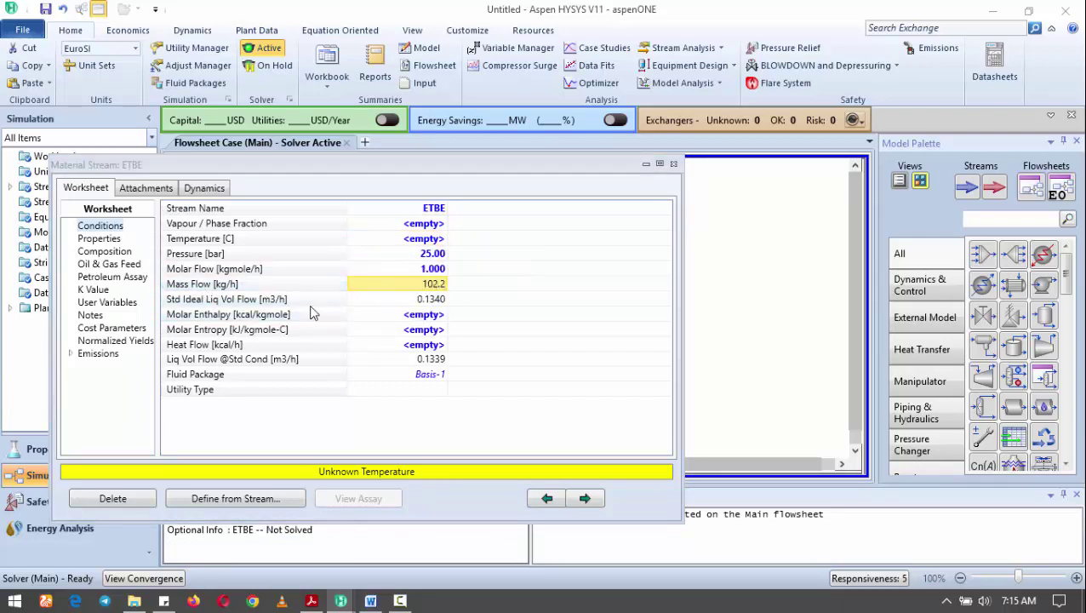
{"action": "mouse_move", "coordinate": [358, 310]}
- Clear the trial molar flow and pressure, then set 25 °C and 1 bar
{"action": "left_click", "coordinate": [435, 271]}
{"action": "key", "text": "Delete"}
{"action": "left_click", "coordinate": [436, 250]}
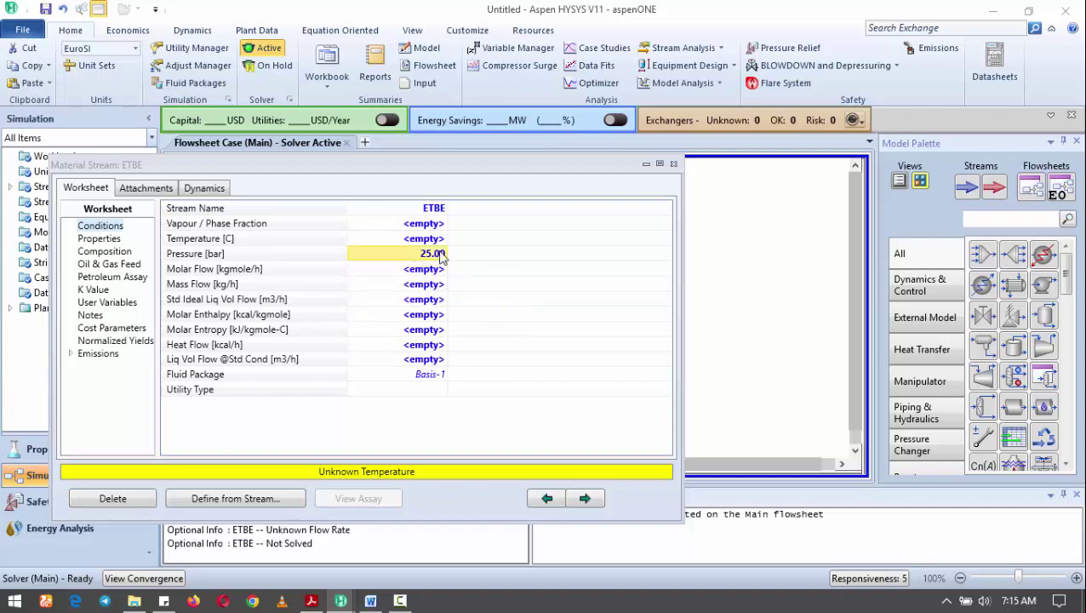
{"action": "key", "text": "Delete"}
{"action": "left_click", "coordinate": [435, 242]}
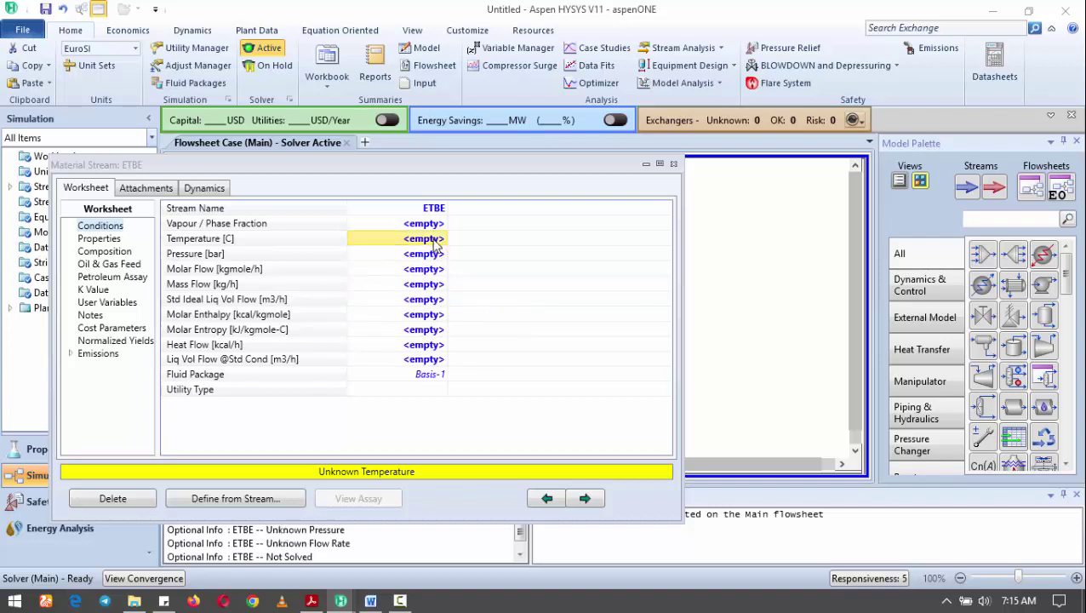
{"action": "type", "text": "25"}
{"action": "key", "text": "Return"}
{"action": "type", "text": "1"}
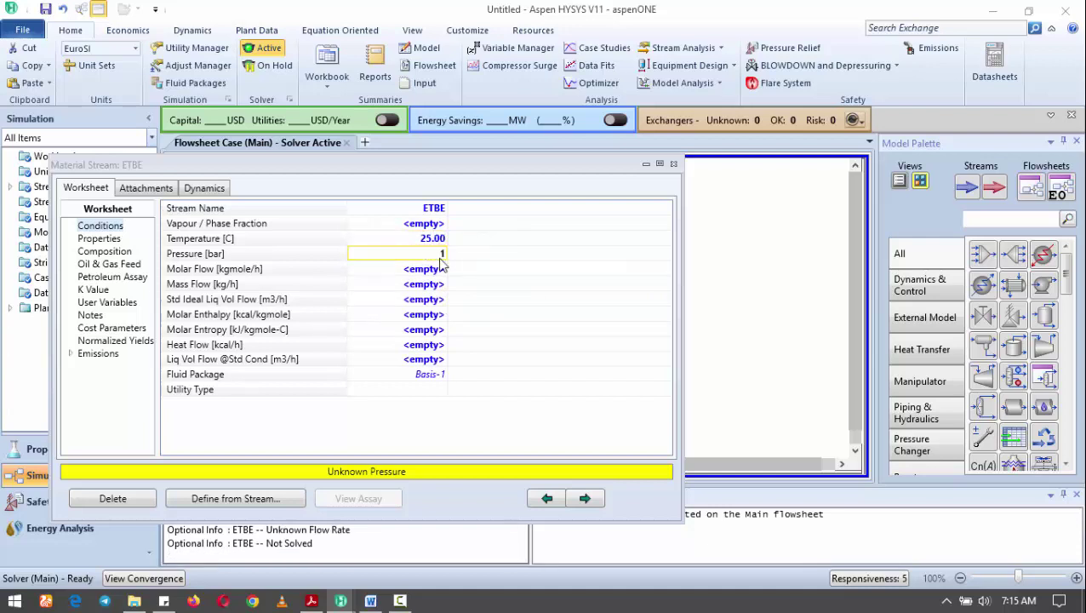
{"action": "left_click", "coordinate": [436, 285]}
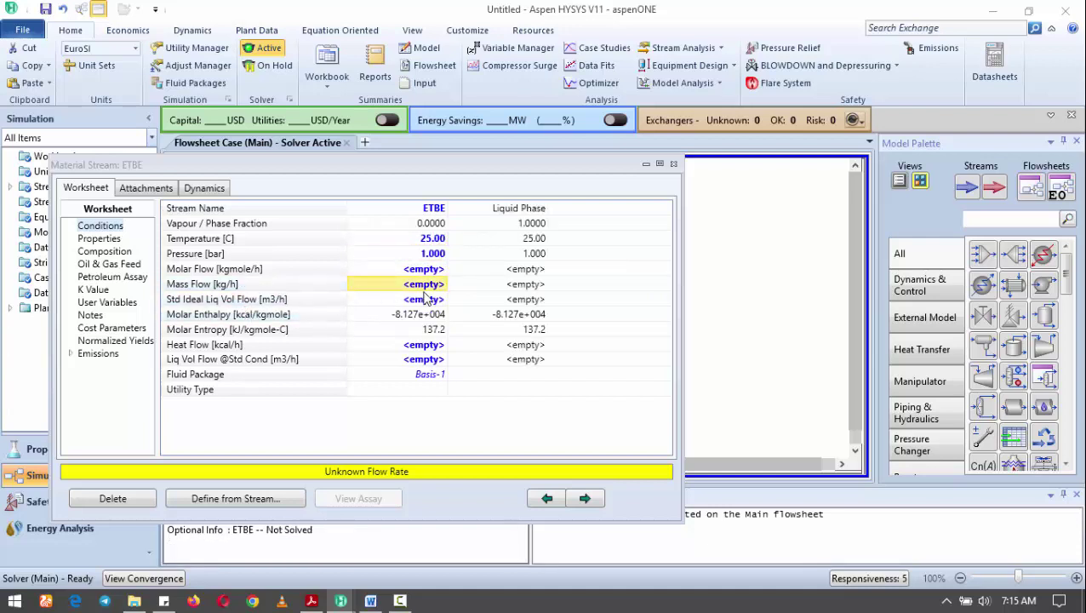
- Place a new material stream on the flowsheet and name it Gasoline
{"action": "left_click", "coordinate": [674, 164]}
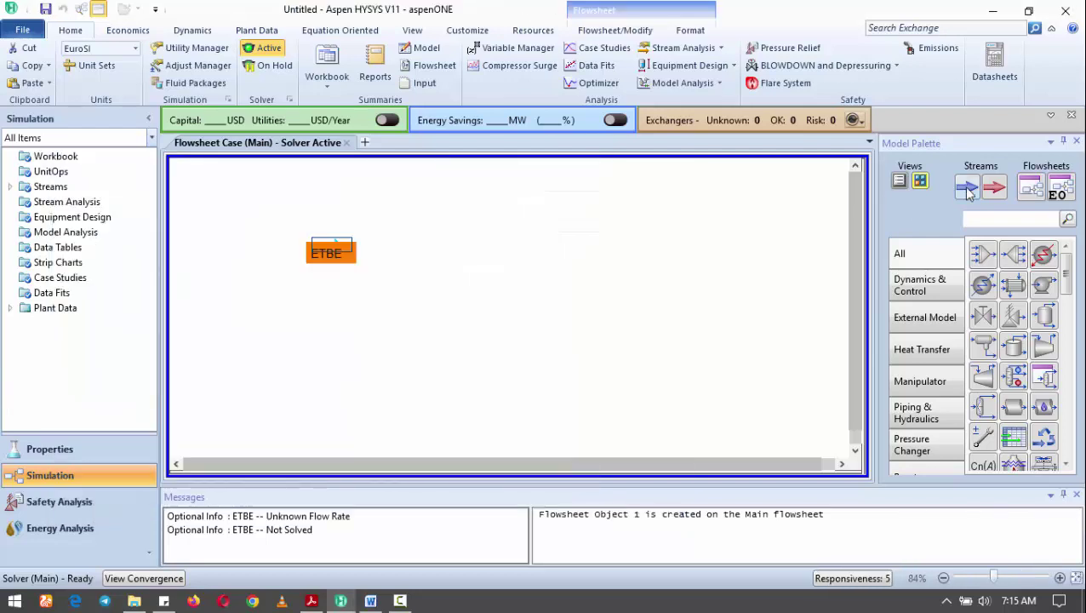
{"action": "left_click", "coordinate": [298, 314]}
{"action": "double_click", "coordinate": [304, 310]}
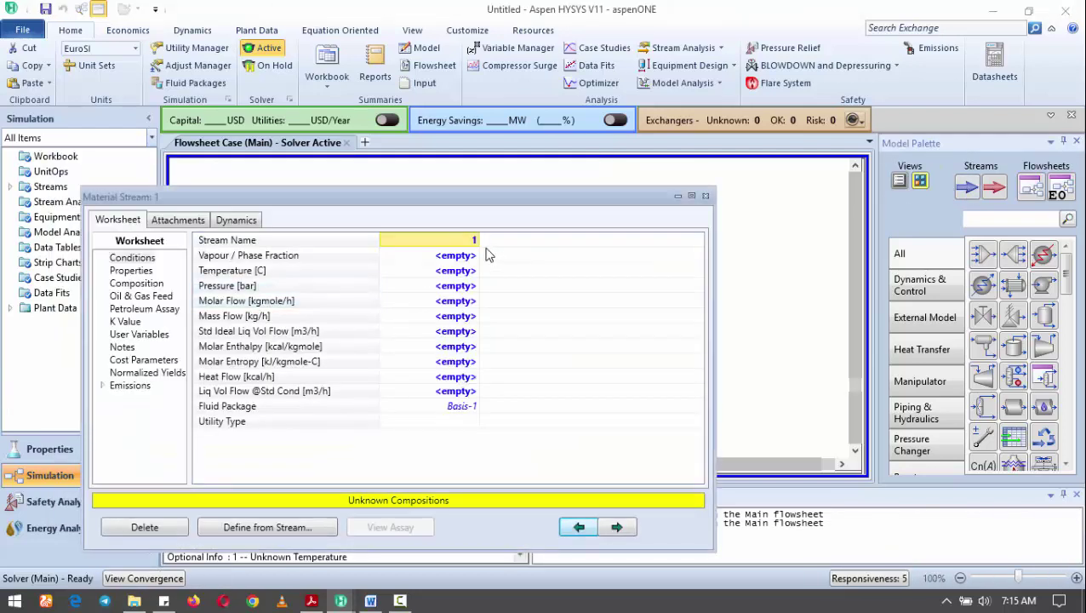
{"action": "type", "text": "Gasoli"}
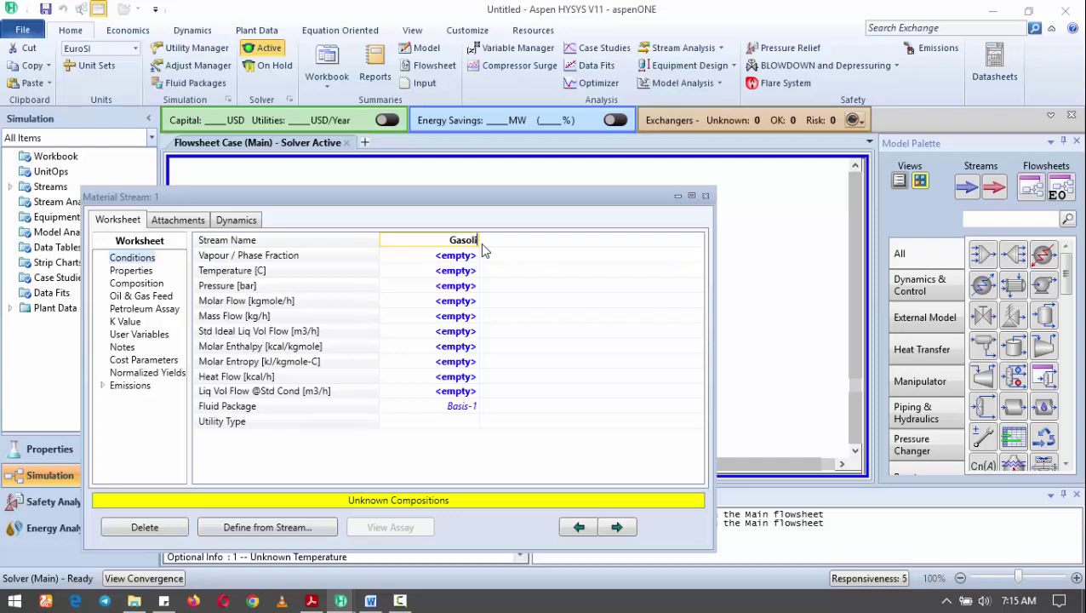
{"action": "type", "text": "ne"}
{"action": "key", "text": "Return"}
- Set the Gasoline stream to 25 °C, 1 bar and 92.30 kg/h mass flow
{"action": "left_click", "coordinate": [457, 271]}
{"action": "type", "text": "25"}
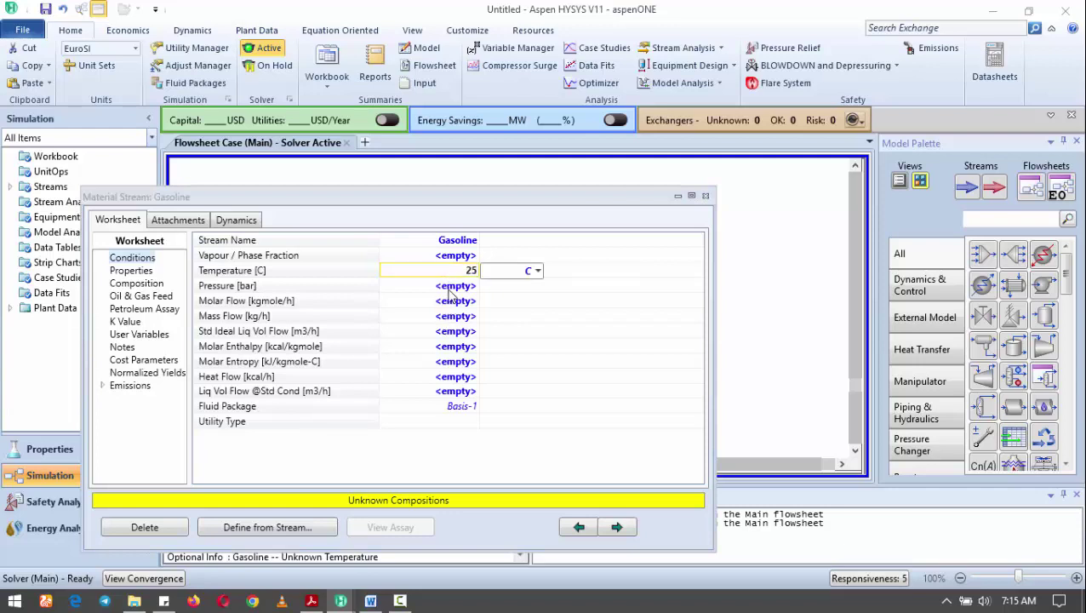
{"action": "key", "text": "Return"}
{"action": "type", "text": "1"}
{"action": "left_click", "coordinate": [443, 316]}
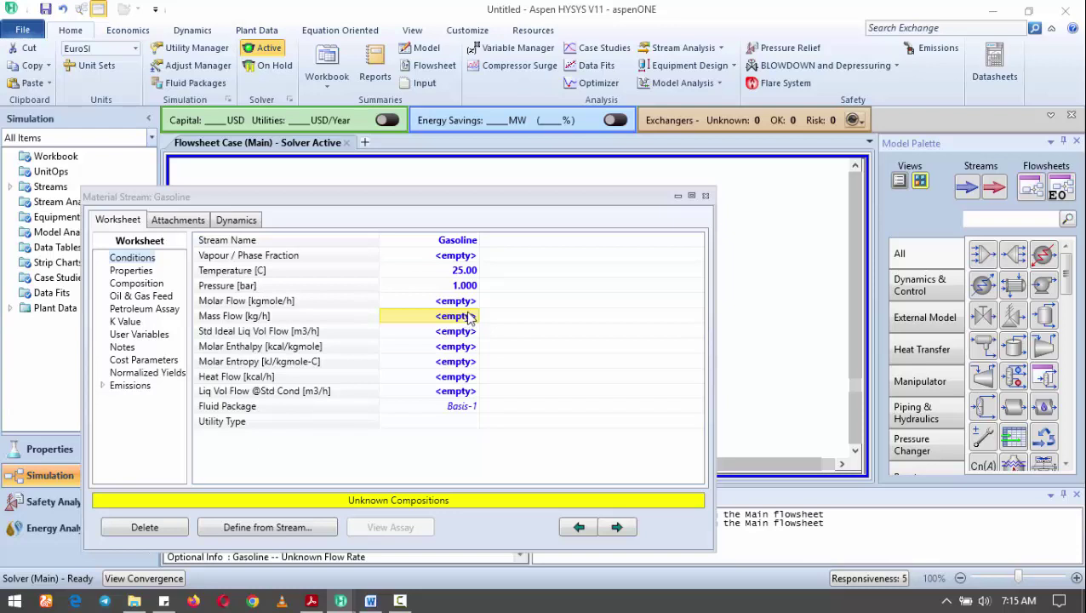
{"action": "type", "text": "9"}
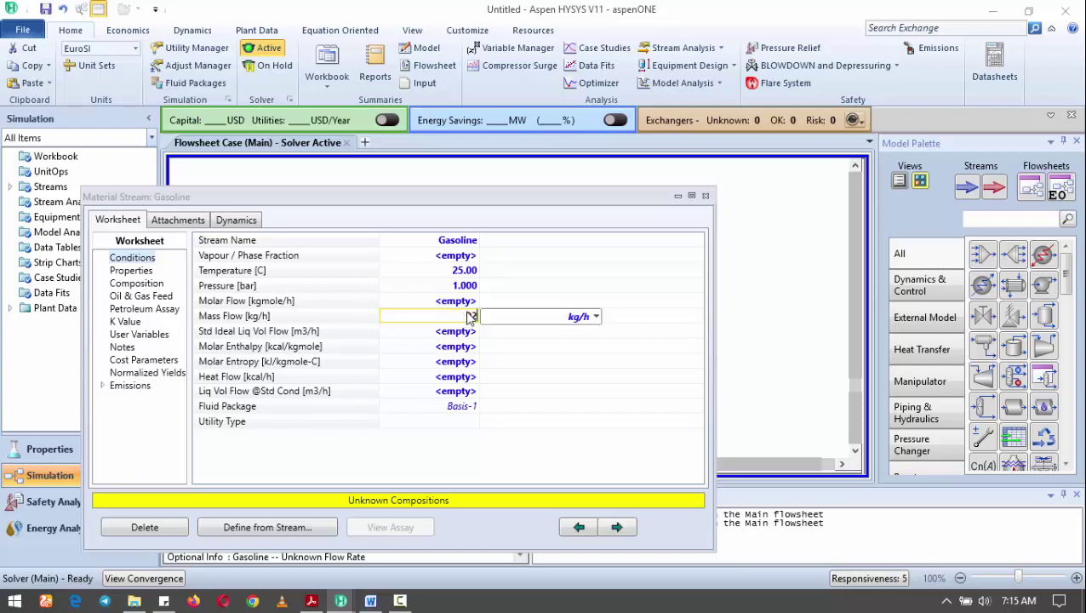
{"action": "type", "text": "2.00"}
{"action": "key", "text": "Return"}
{"action": "left_click", "coordinate": [442, 361]}
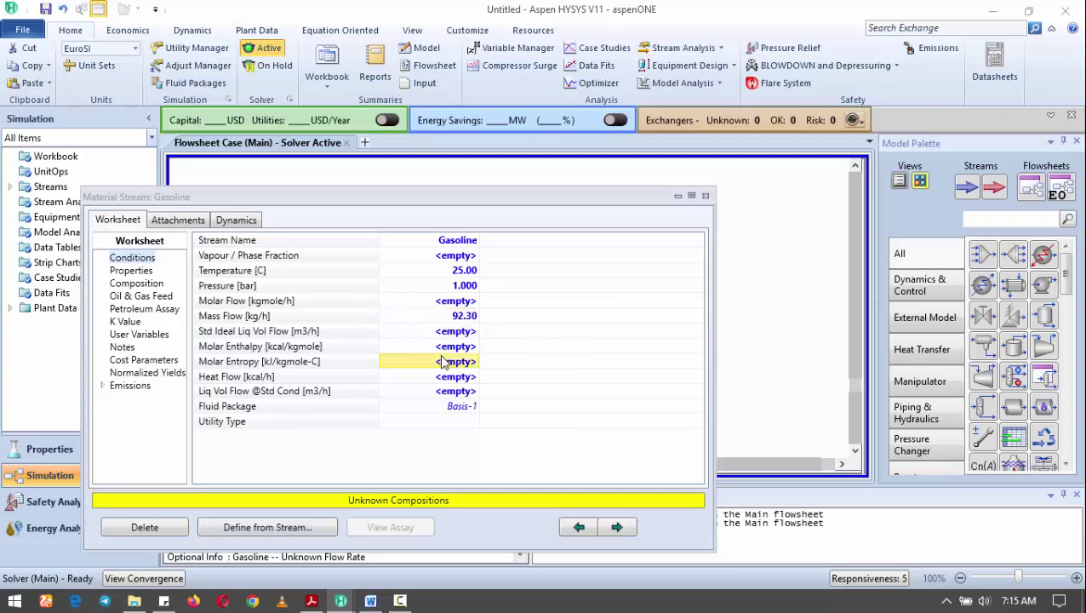
- Set the Gasoline composition to 224-Mpentane mole fraction 1, ETBE zero
{"action": "left_click", "coordinate": [136, 282]}
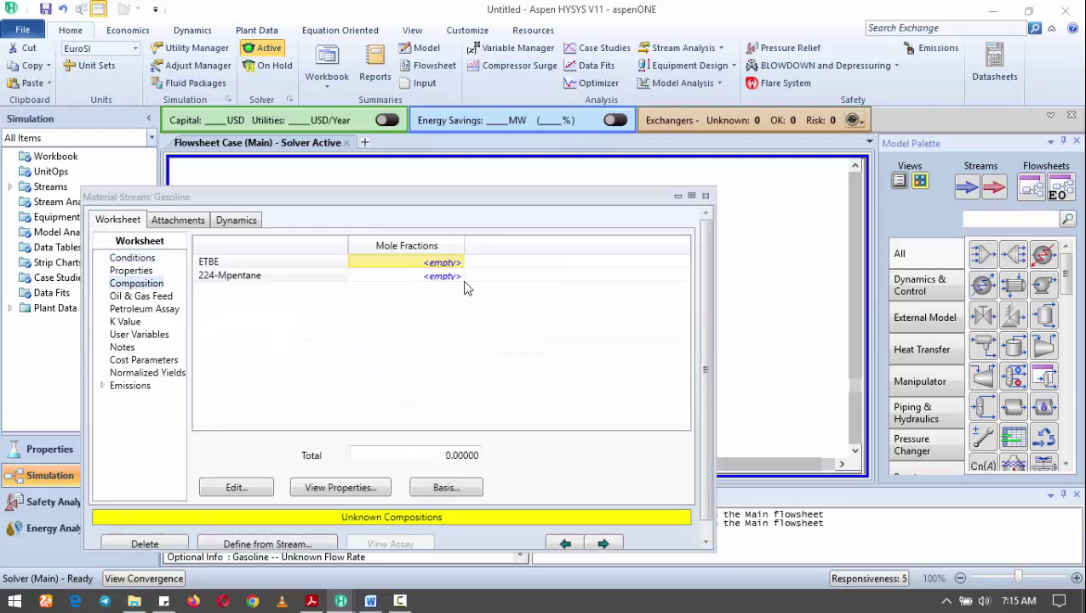
{"action": "left_click", "coordinate": [459, 277]}
{"action": "type", "text": "1"}
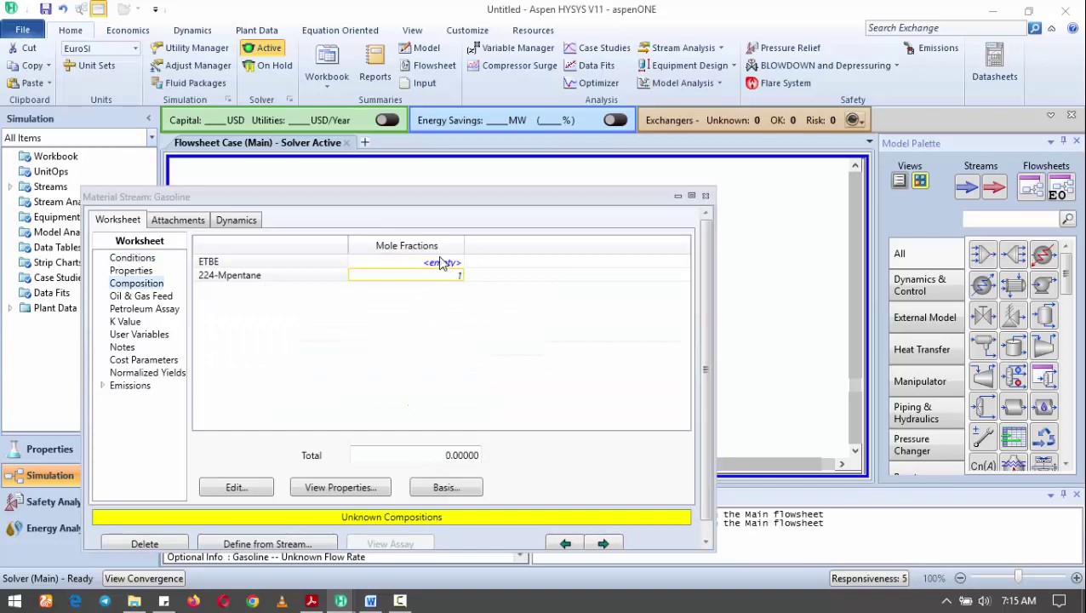
{"action": "key", "text": "Return"}
{"action": "left_click", "coordinate": [650, 461]}
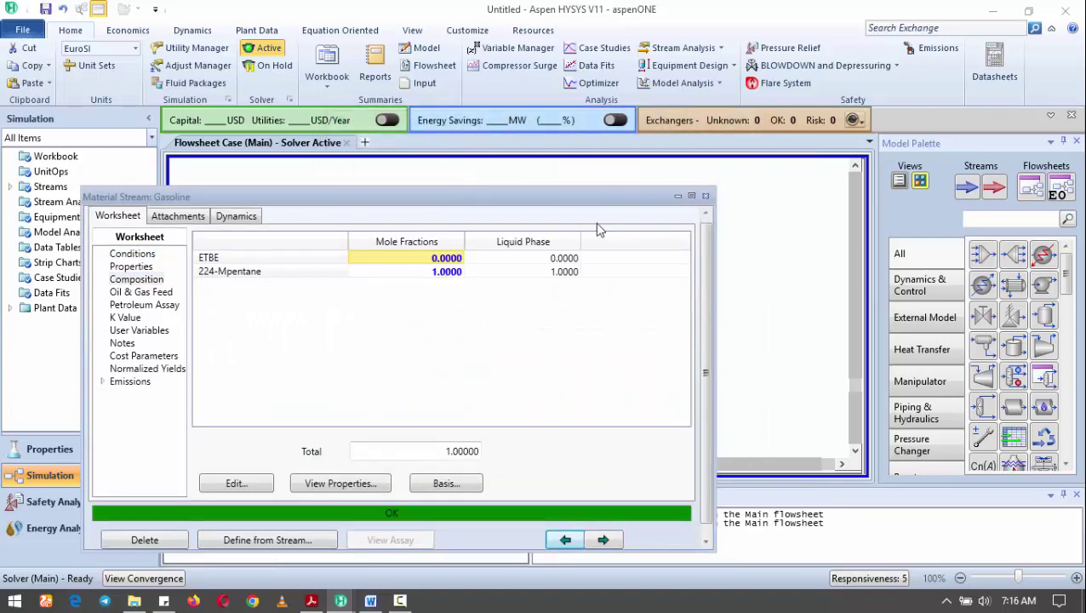
- Place mixer MIX-100 on the flowsheet and open its properties
{"action": "left_click", "coordinate": [706, 197]}
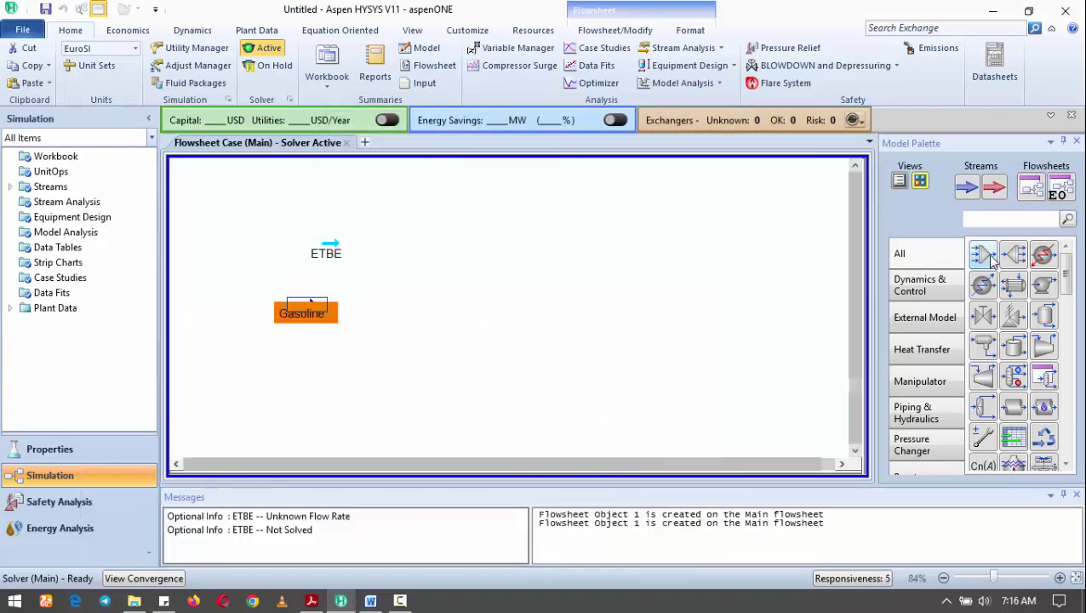
{"action": "left_click_drag", "start_coordinate": [378, 190], "coordinate": [402, 304]}
{"action": "left_click", "coordinate": [402, 305]}
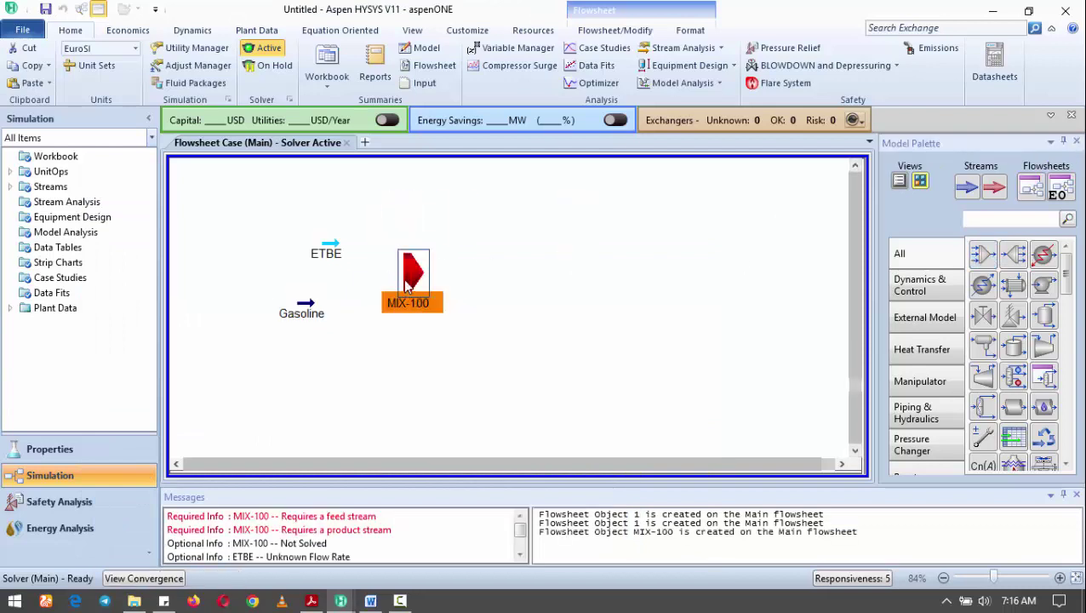
{"action": "double_click", "coordinate": [401, 279]}
{"action": "left_click_drag", "start_coordinate": [371, 230], "coordinate": [448, 137]}
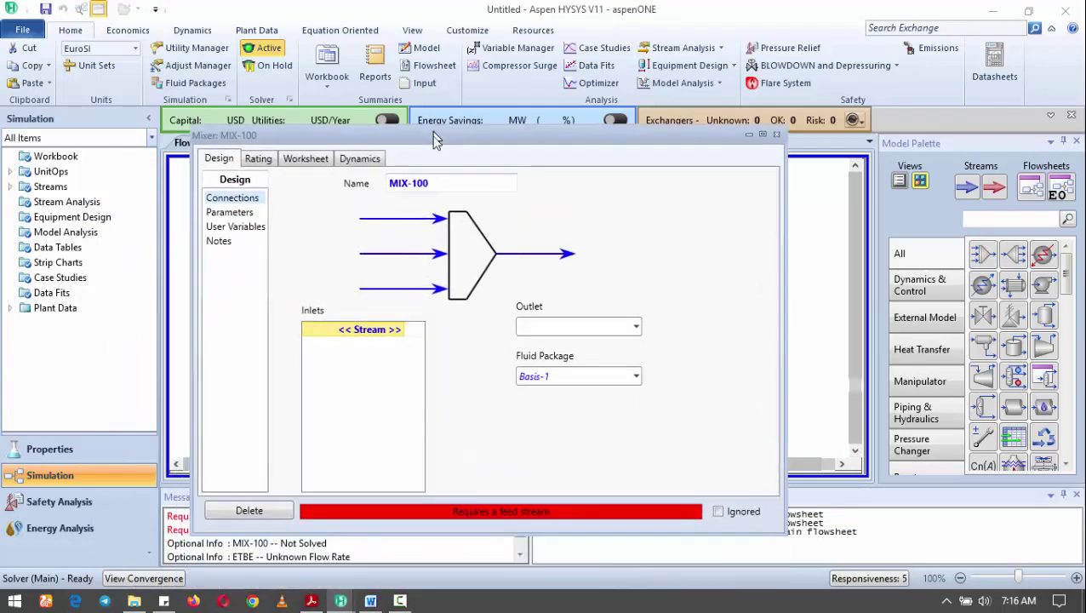
- Connect ETBE and Gasoline as MIX-100 inlets with outlet stream Blend
{"action": "left_click", "coordinate": [400, 330]}
{"action": "left_click", "coordinate": [400, 330]}
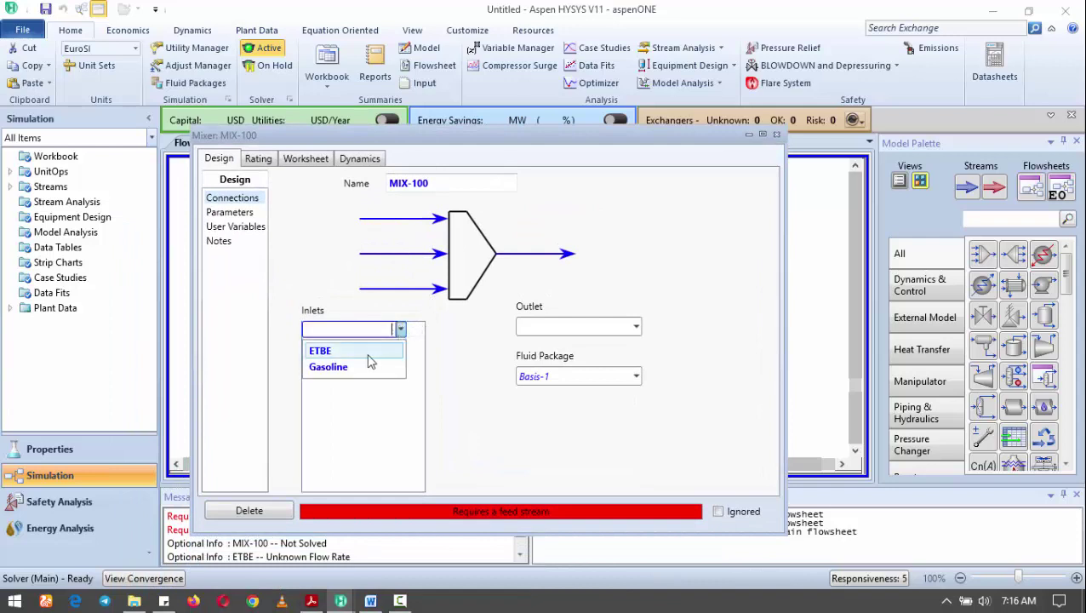
{"action": "left_click", "coordinate": [358, 358]}
{"action": "left_click", "coordinate": [401, 346]}
{"action": "left_click", "coordinate": [402, 346]}
{"action": "left_click", "coordinate": [381, 365]}
{"action": "left_click", "coordinate": [561, 326]}
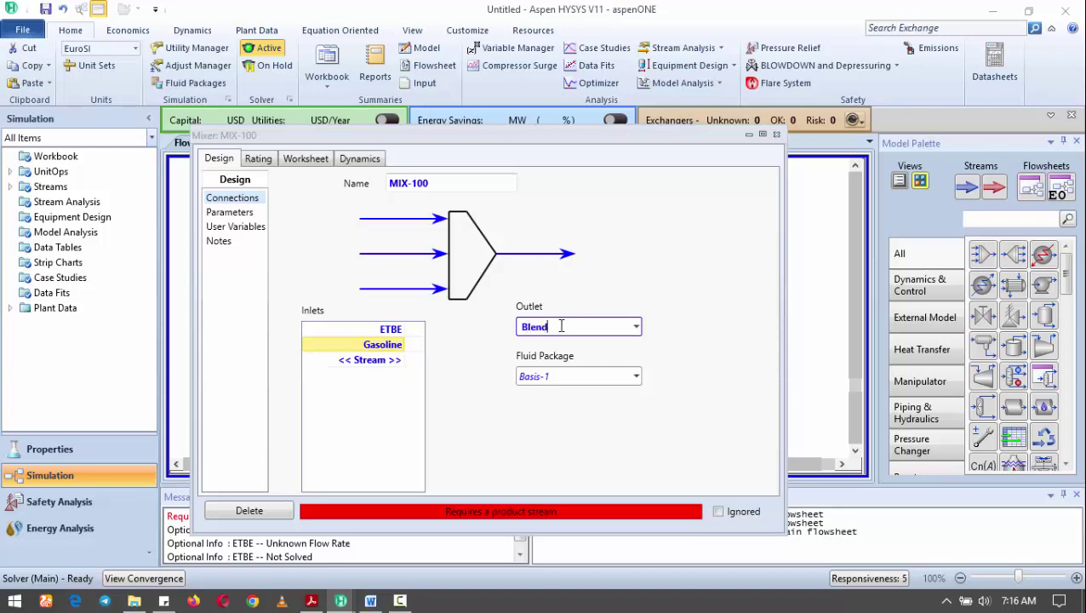
{"action": "key", "text": "Return"}
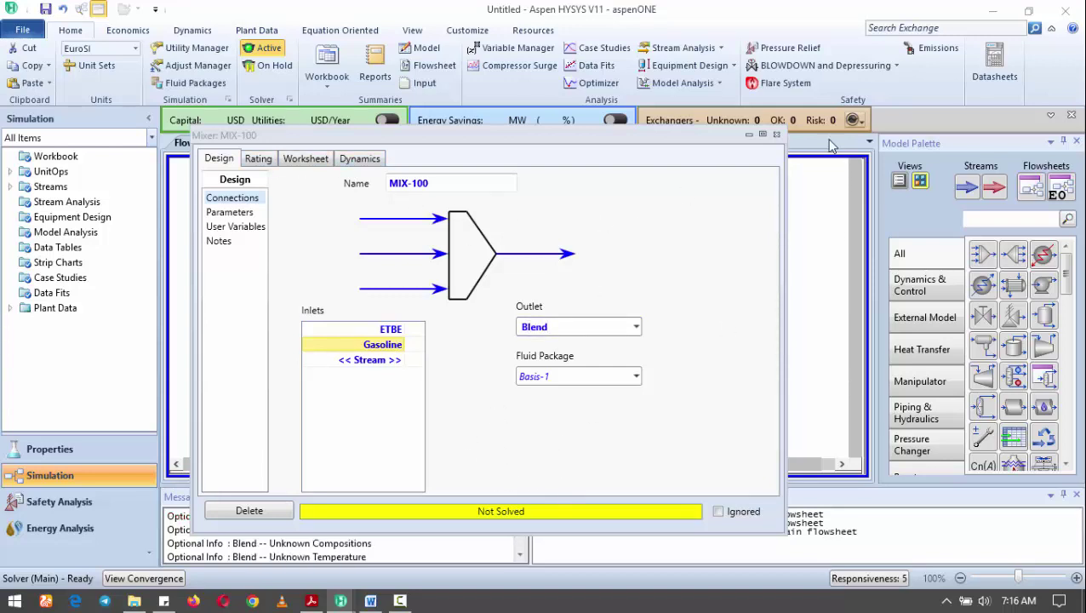
- Place spreadsheet SPRDSHT-1 on the flowsheet and show its cell grid
{"action": "left_click", "coordinate": [776, 135]}
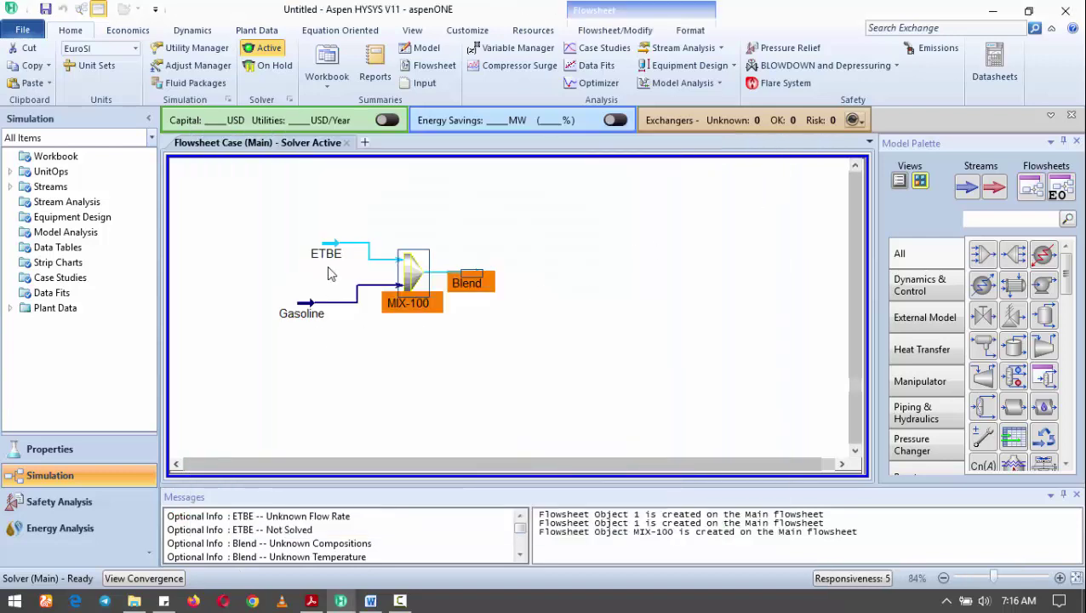
{"action": "left_click_drag", "start_coordinate": [331, 253], "coordinate": [320, 245]}
{"action": "left_click", "coordinate": [591, 282]}
{"action": "left_click", "coordinate": [1019, 440]}
{"action": "left_click", "coordinate": [559, 275]}
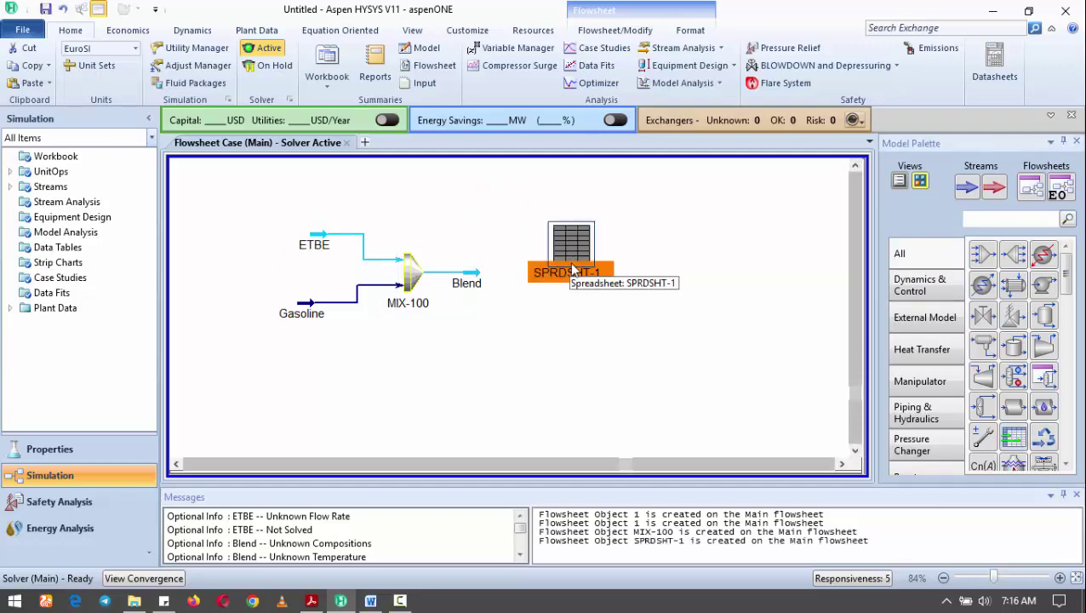
{"action": "double_click", "coordinate": [570, 275]}
{"action": "left_click_drag", "start_coordinate": [409, 141], "coordinate": [568, 101]}
{"action": "left_click", "coordinate": [436, 180]}
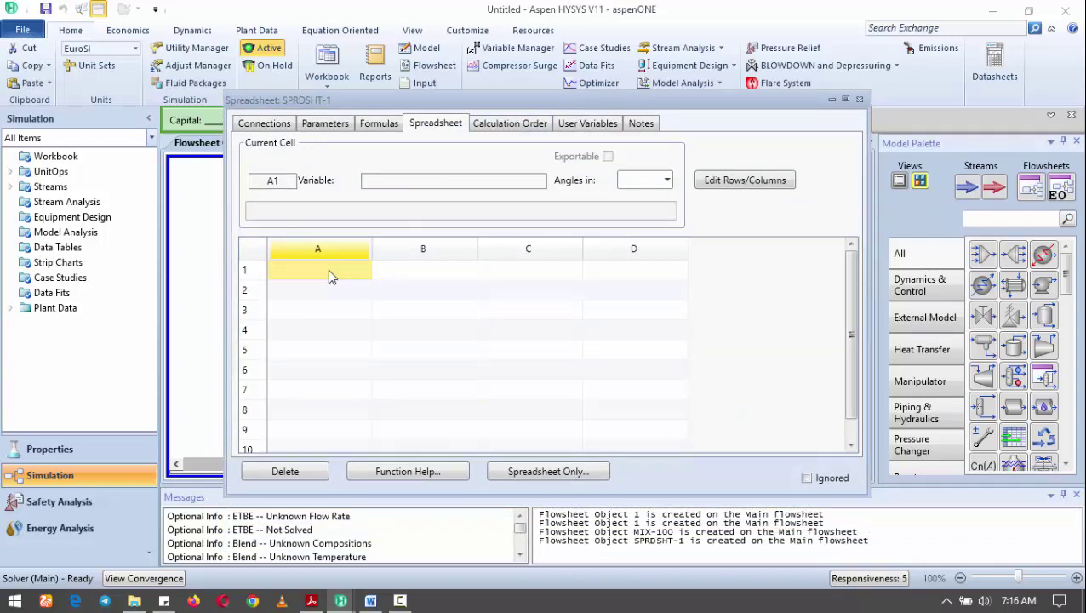
- Label A1 'Gasoline Mass Flow' and A2 'Target ETBE Mass Flow'
{"action": "left_click", "coordinate": [327, 269]}
{"action": "type", "text": "Gasoli"}
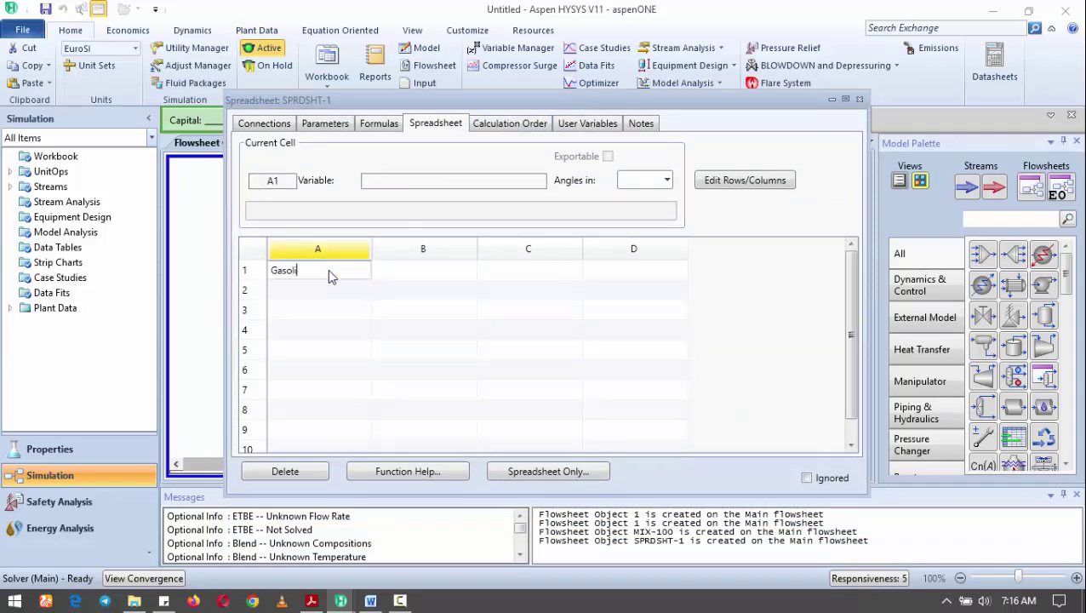
{"action": "type", "text": "ne Mass Flow"}
{"action": "left_click", "coordinate": [296, 294]}
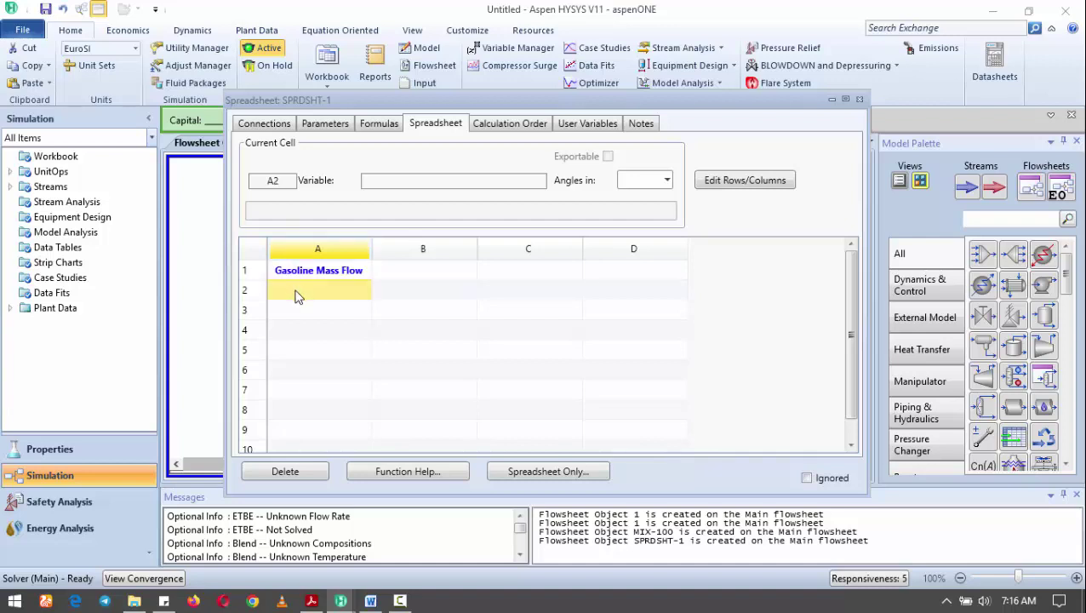
{"action": "type", "text": "Targe"}
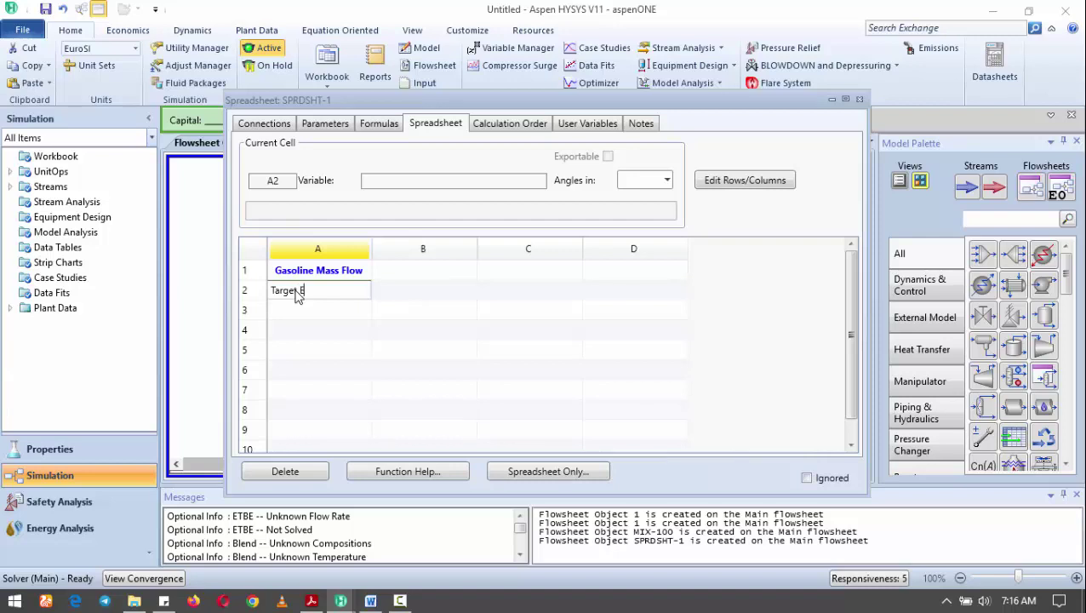
{"action": "type", "text": "t ETBE Mass..."}
{"action": "left_click", "coordinate": [429, 272]}
- Import the Gasoline stream's Mass Flow into cell B1, showing 92.30 kg/h
{"action": "right_click", "coordinate": [422, 279]}
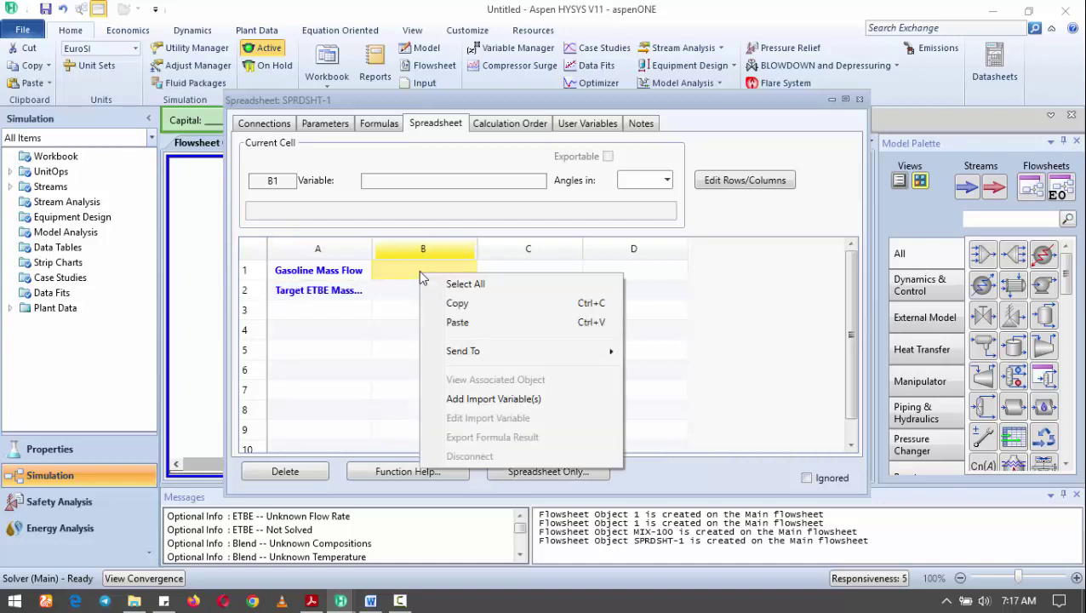
{"action": "right_click", "coordinate": [388, 271]}
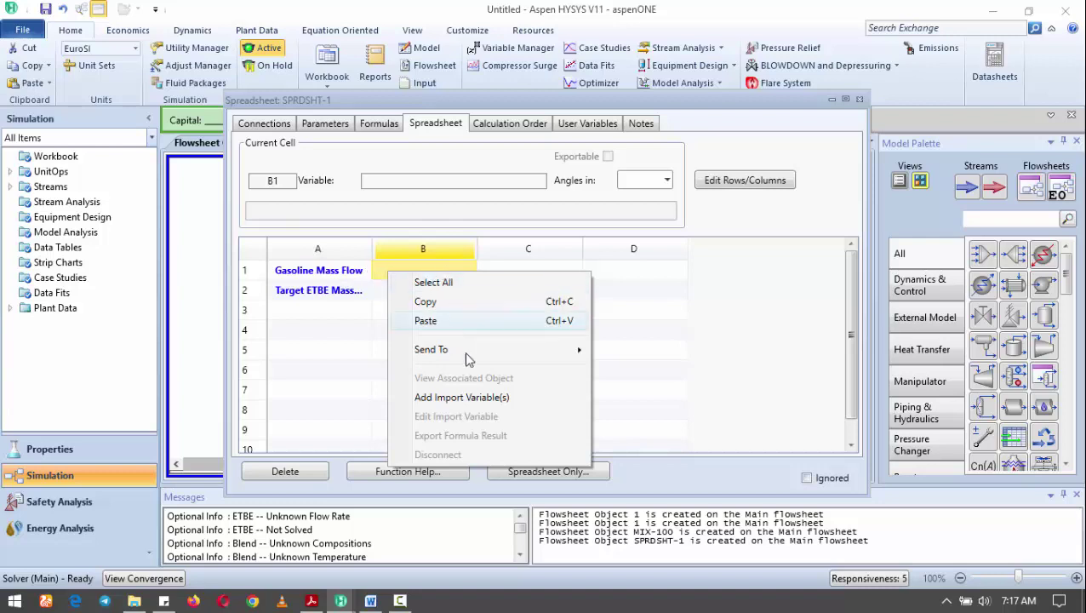
{"action": "left_click", "coordinate": [473, 398]}
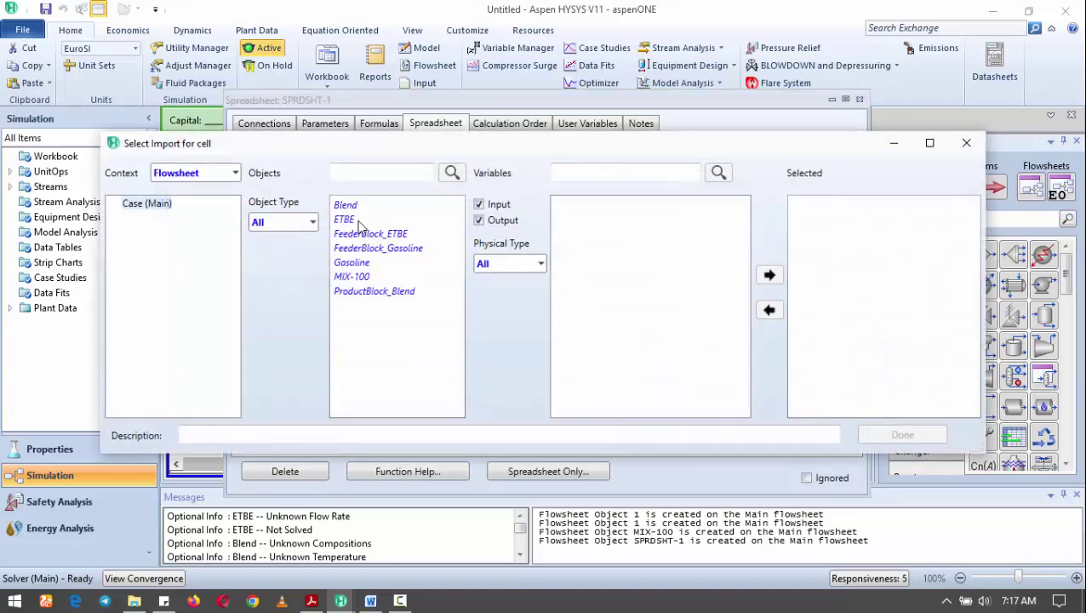
{"action": "left_click", "coordinate": [374, 262]}
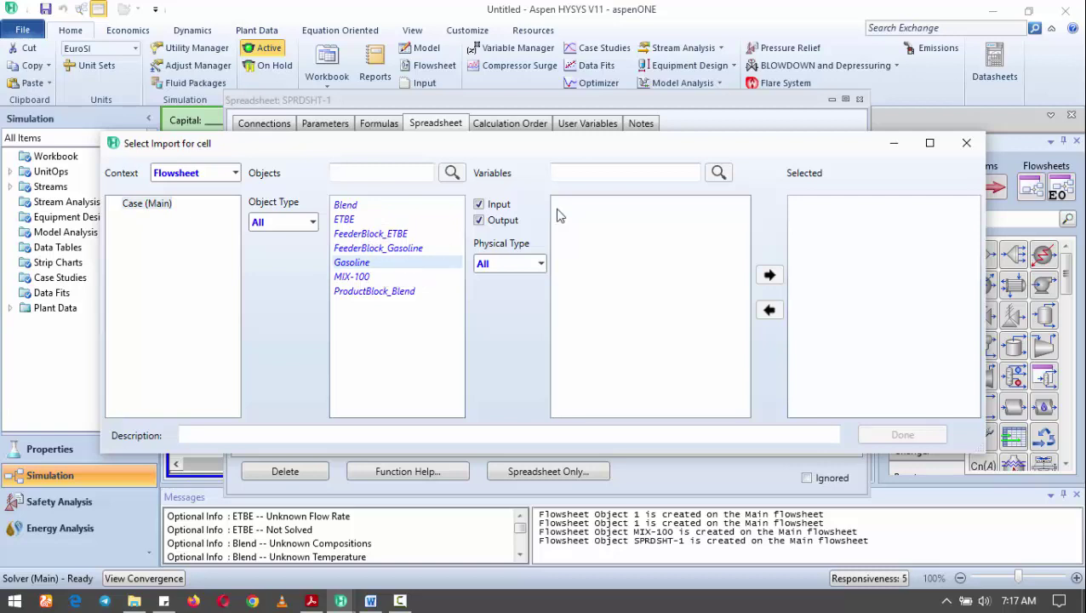
{"action": "left_click", "coordinate": [601, 171]}
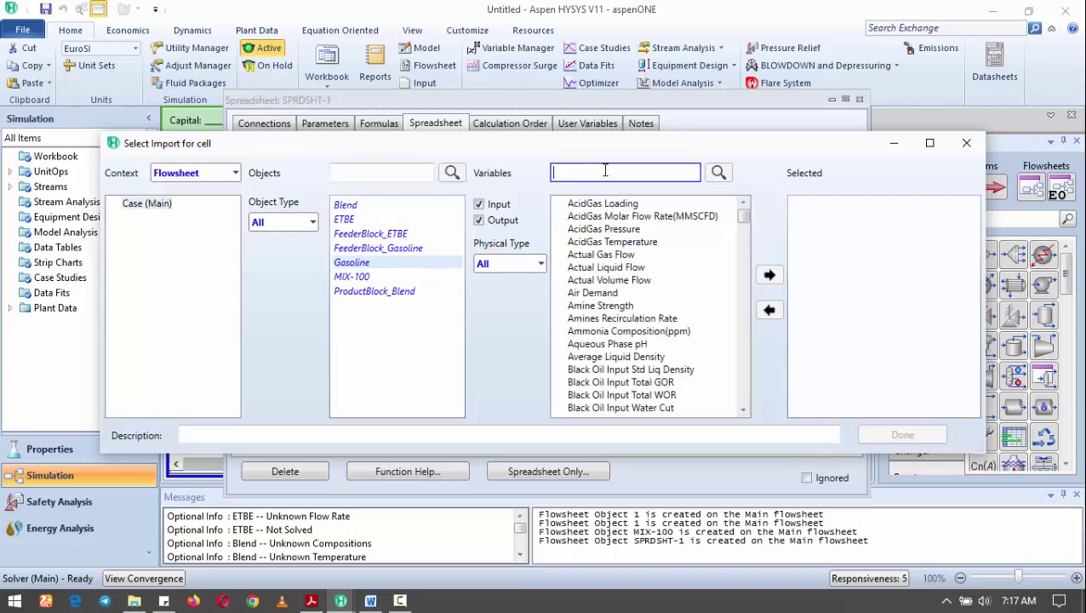
{"action": "type", "text": "mass flow"}
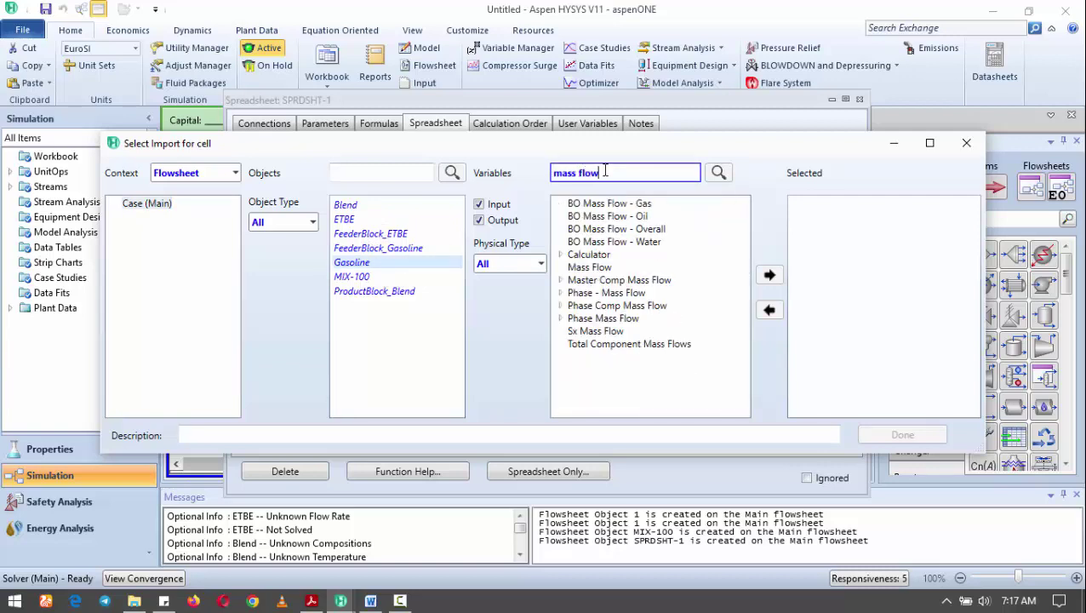
{"action": "left_click", "coordinate": [596, 267]}
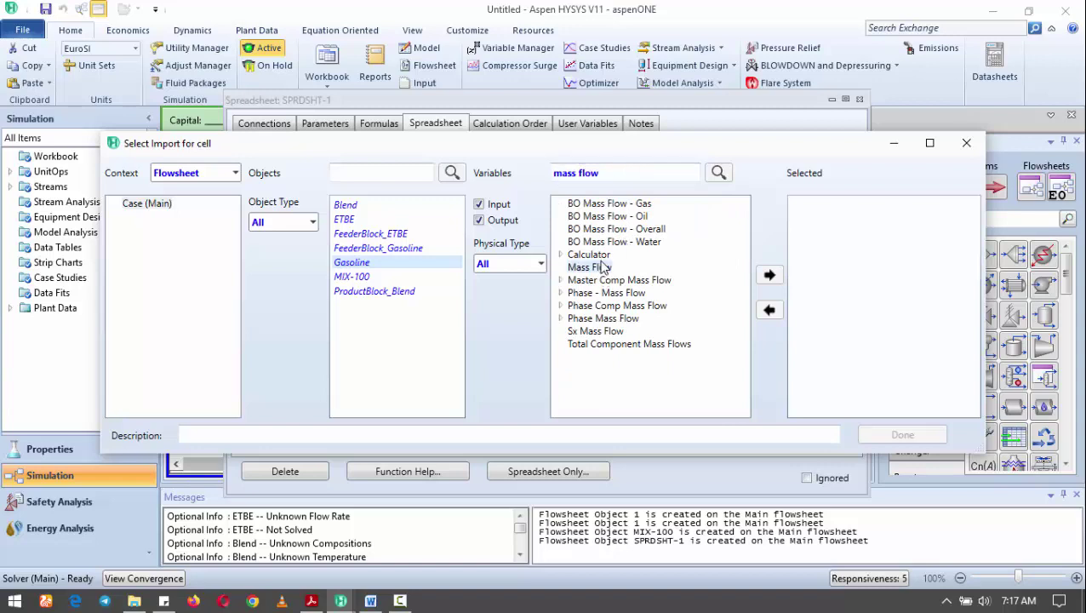
{"action": "left_click", "coordinate": [770, 275]}
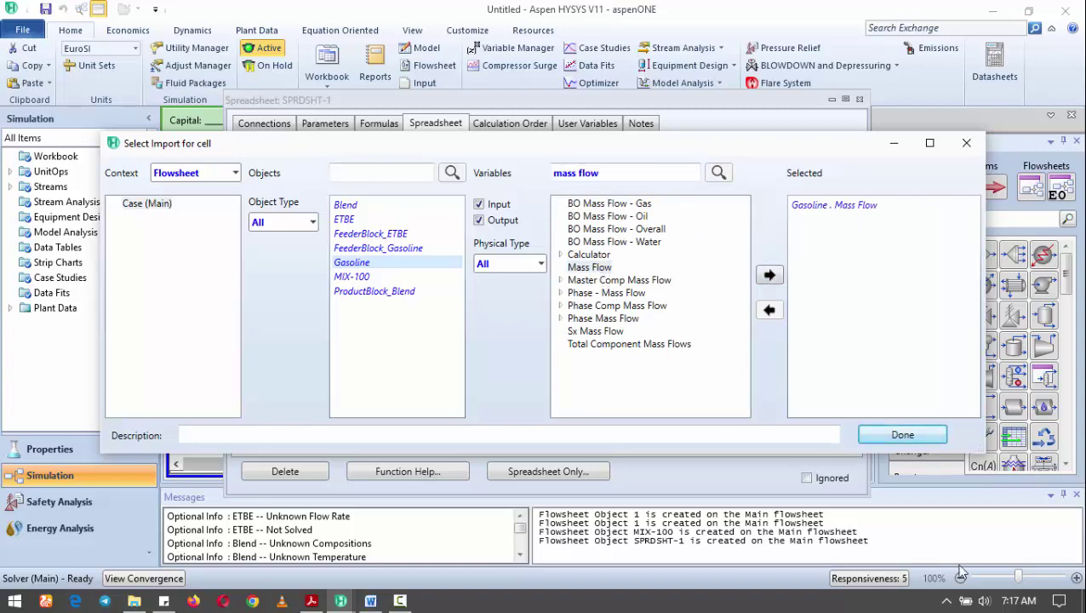
{"action": "left_click", "coordinate": [901, 436]}
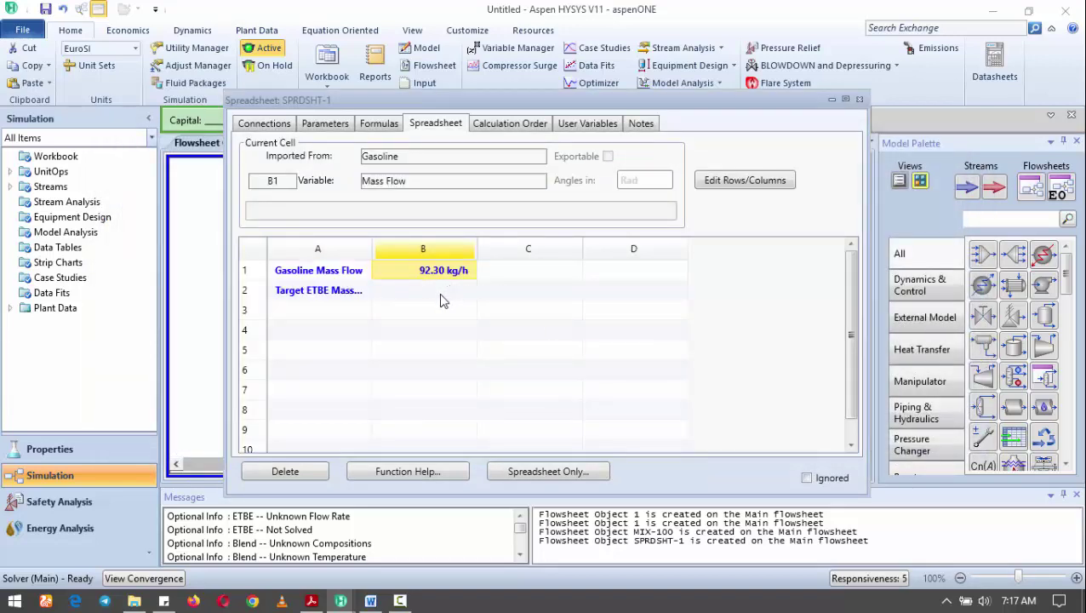
- Begin a formula in cell B2 with '='
{"action": "right_click", "coordinate": [440, 295]}
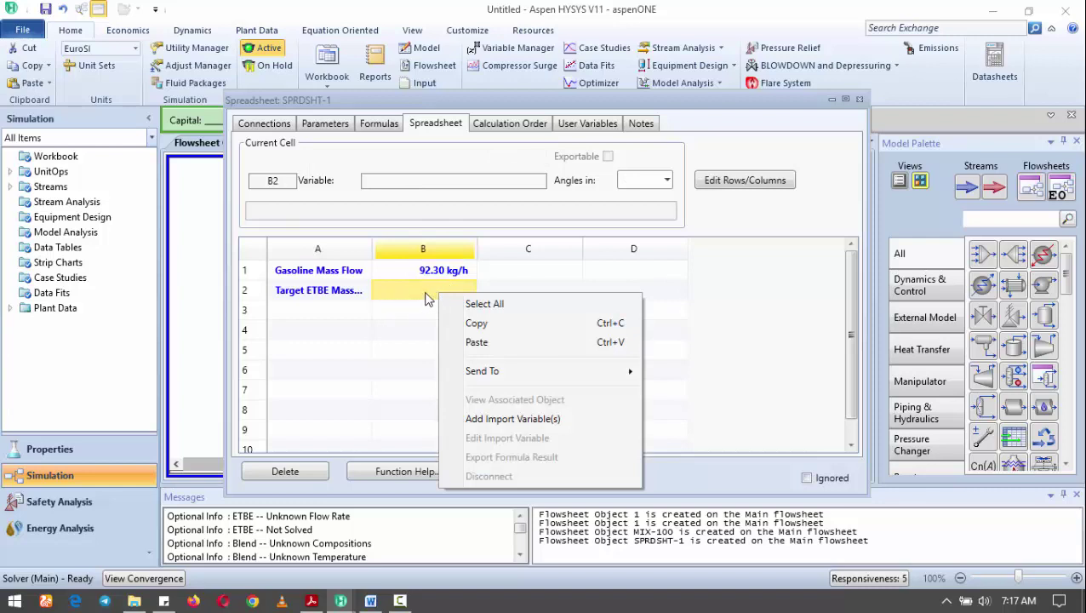
{"action": "left_click", "coordinate": [431, 293]}
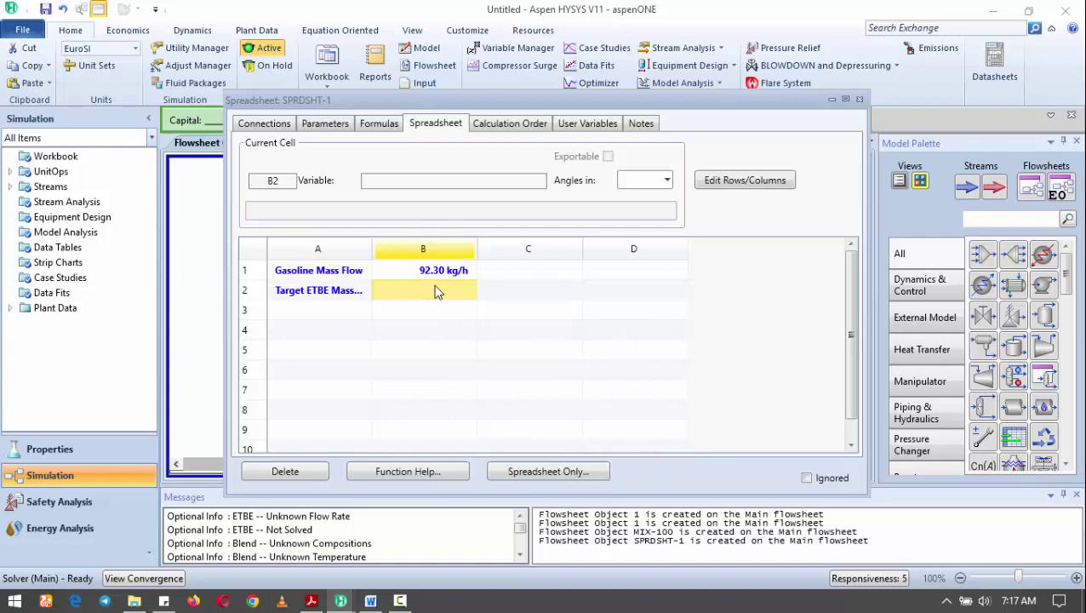
{"action": "type", "text": "="}
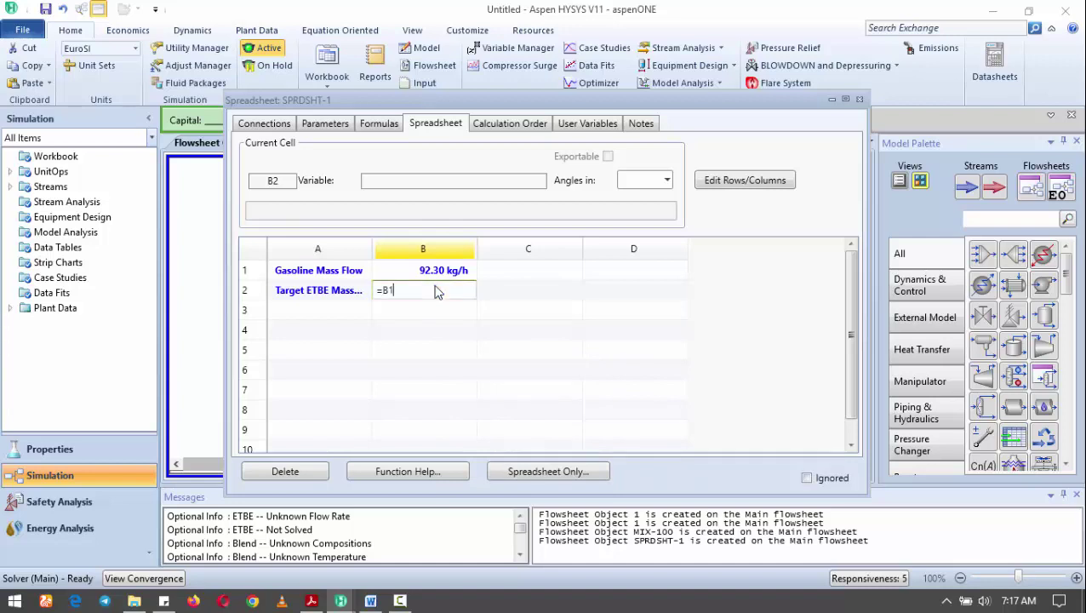
- Enter B2's formula from B1 and 0.17243, giving 19.23 kg/h target ETBE flow
{"action": "key", "text": "BackSpace"}
{"action": "key", "text": "BackSpace"}
{"action": "type", "text": "0.17243"}
{"action": "type", "text": ")*(1-0.17243)"}
{"action": "key", "text": "Return"}
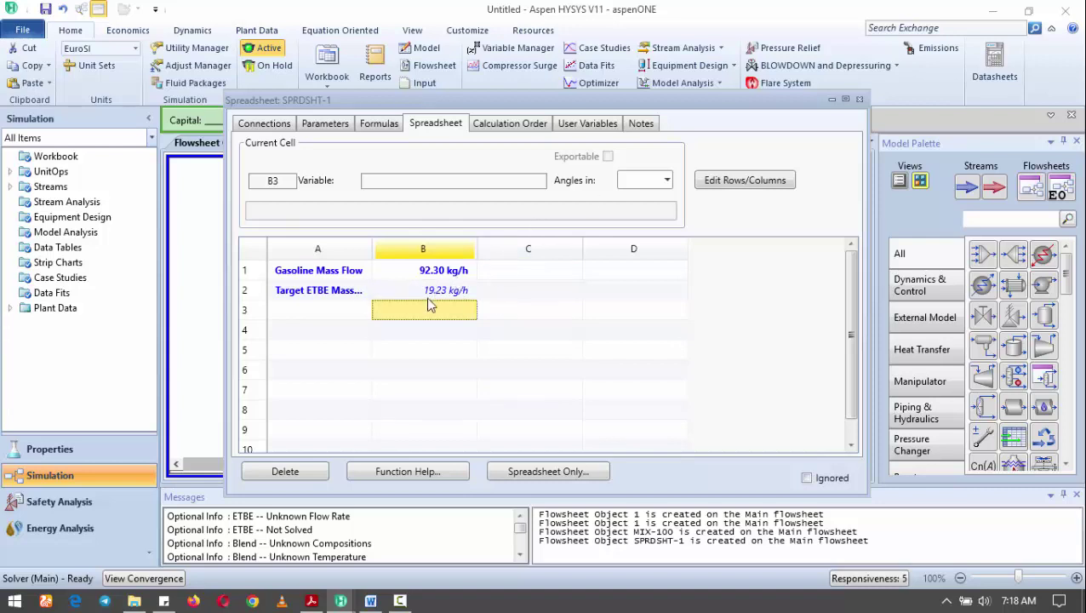
{"action": "left_click", "coordinate": [508, 295]}
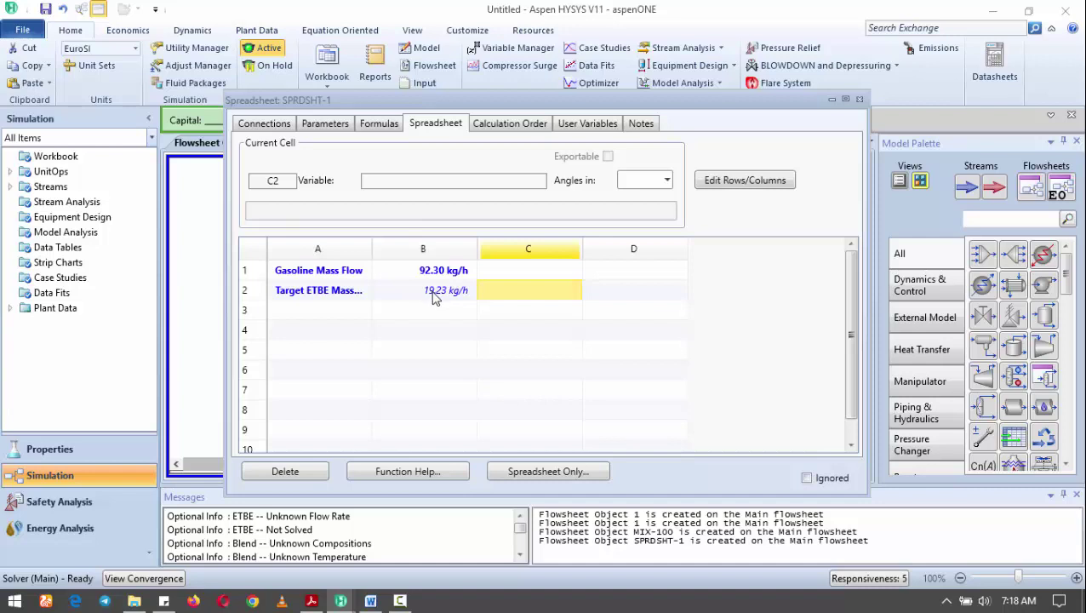
{"action": "left_click_drag", "start_coordinate": [526, 104], "coordinate": [507, 322]}
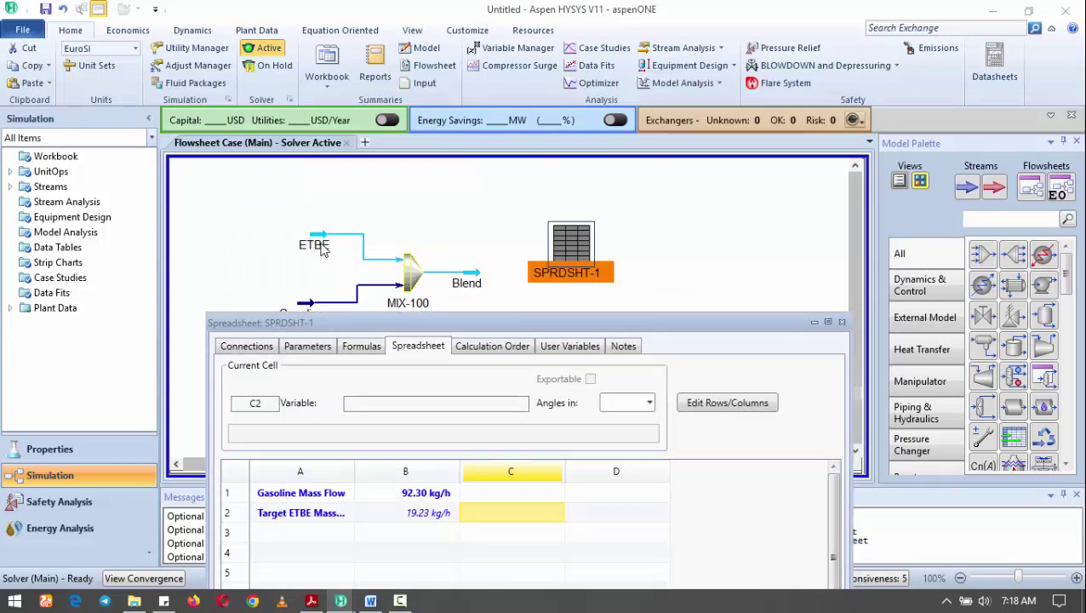
- Export cell B2's value to the ETBE stream's Mass Flow
{"action": "left_click", "coordinate": [421, 516]}
{"action": "right_click", "coordinate": [421, 516]}
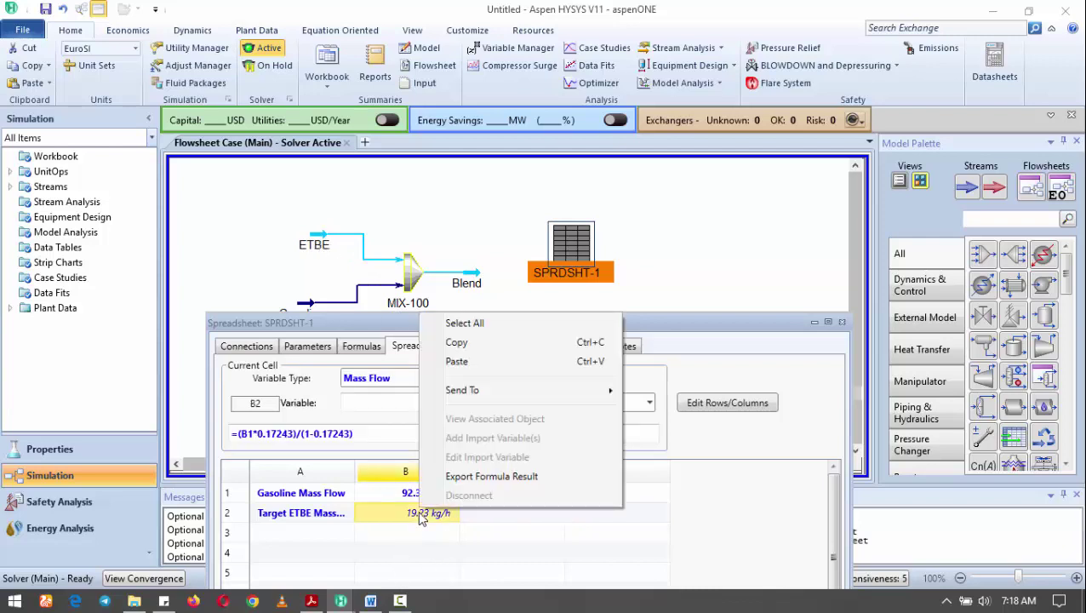
{"action": "left_click", "coordinate": [487, 477]}
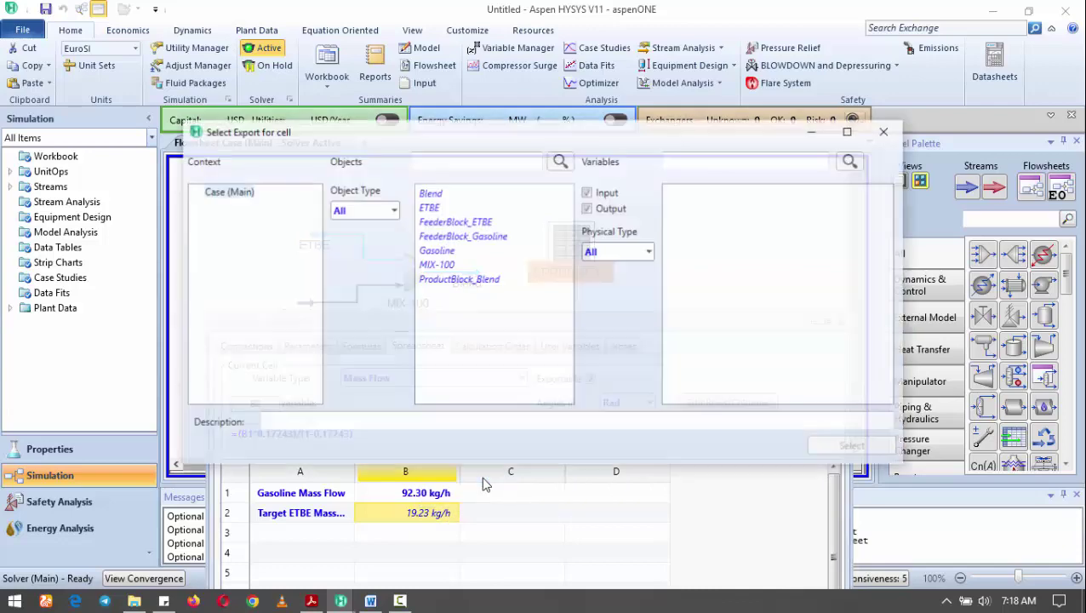
{"action": "left_click", "coordinate": [437, 210]}
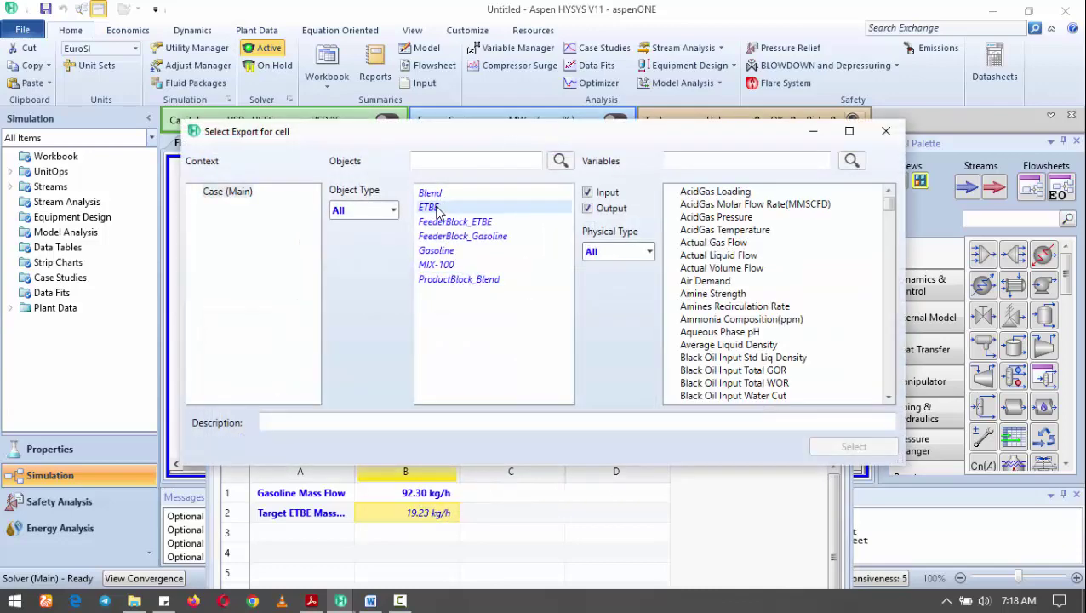
{"action": "left_click", "coordinate": [733, 160]}
{"action": "type", "text": "mass"}
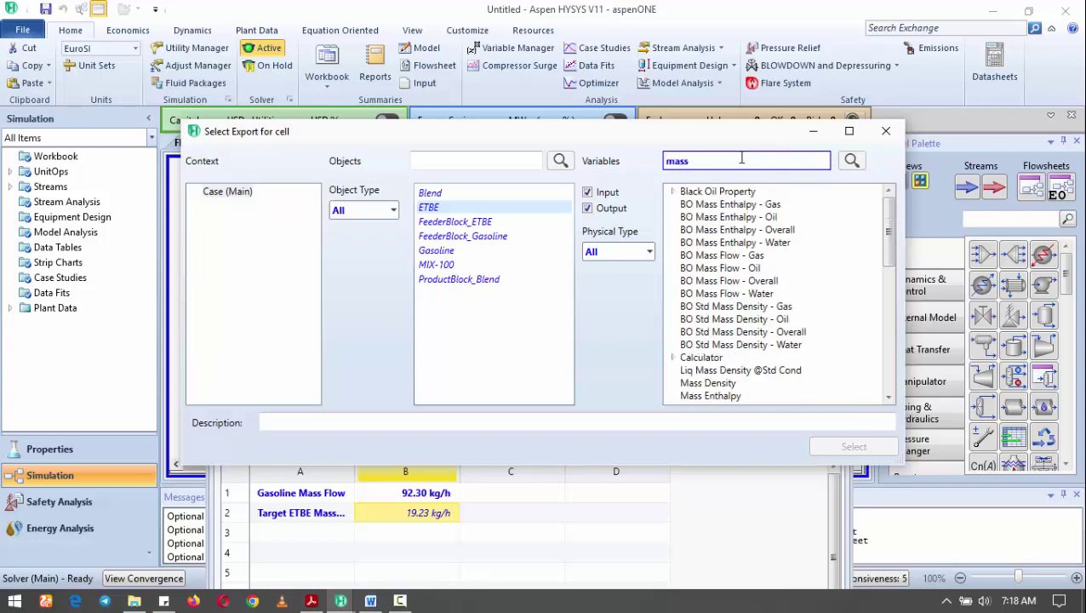
{"action": "type", "text": " flo"}
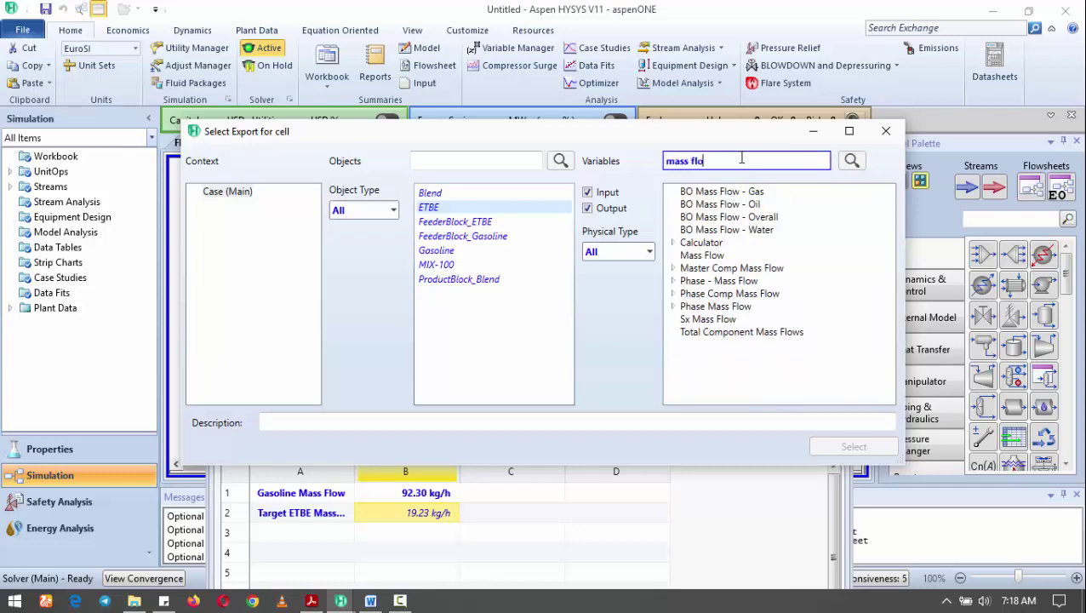
{"action": "left_click", "coordinate": [715, 259]}
{"action": "left_click", "coordinate": [715, 259]}
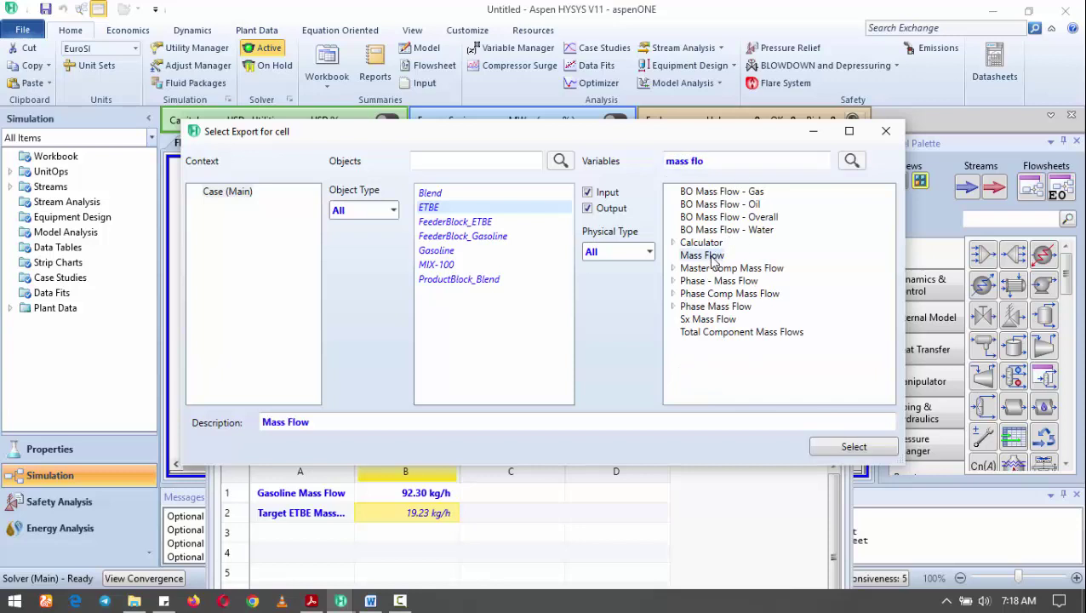
{"action": "left_click", "coordinate": [824, 451]}
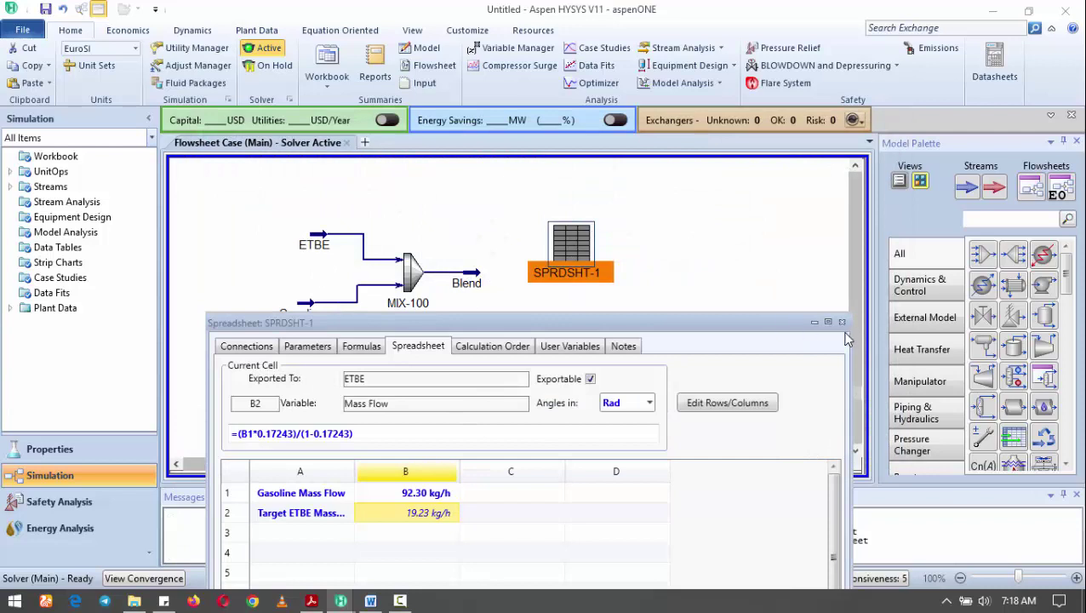
- Close the spreadsheet and check that the ETBE stream flows at 19.23 kg/h
{"action": "left_click", "coordinate": [771, 300]}
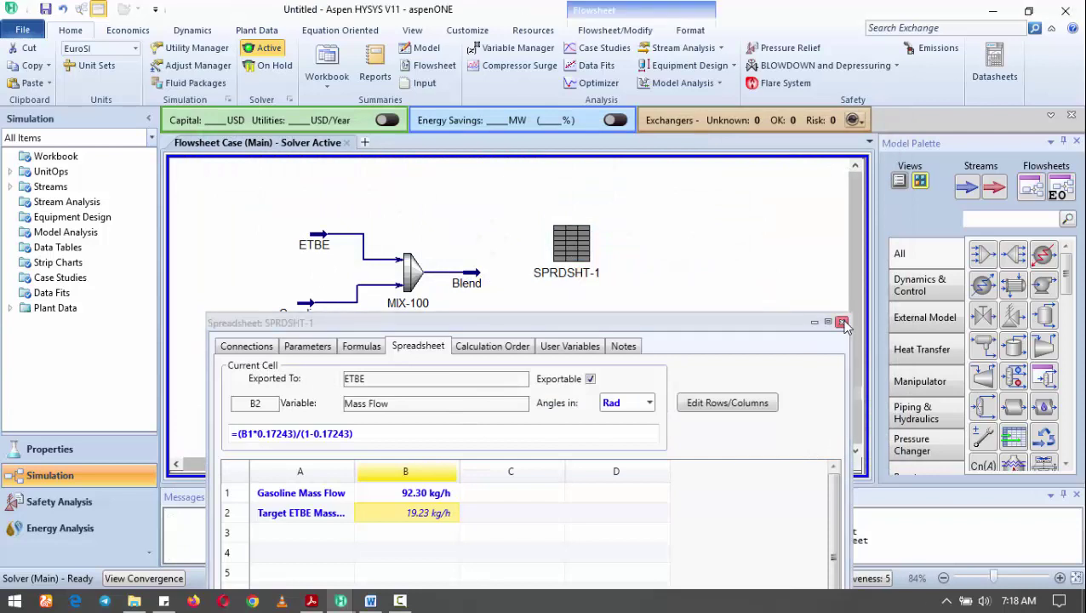
{"action": "left_click", "coordinate": [842, 322]}
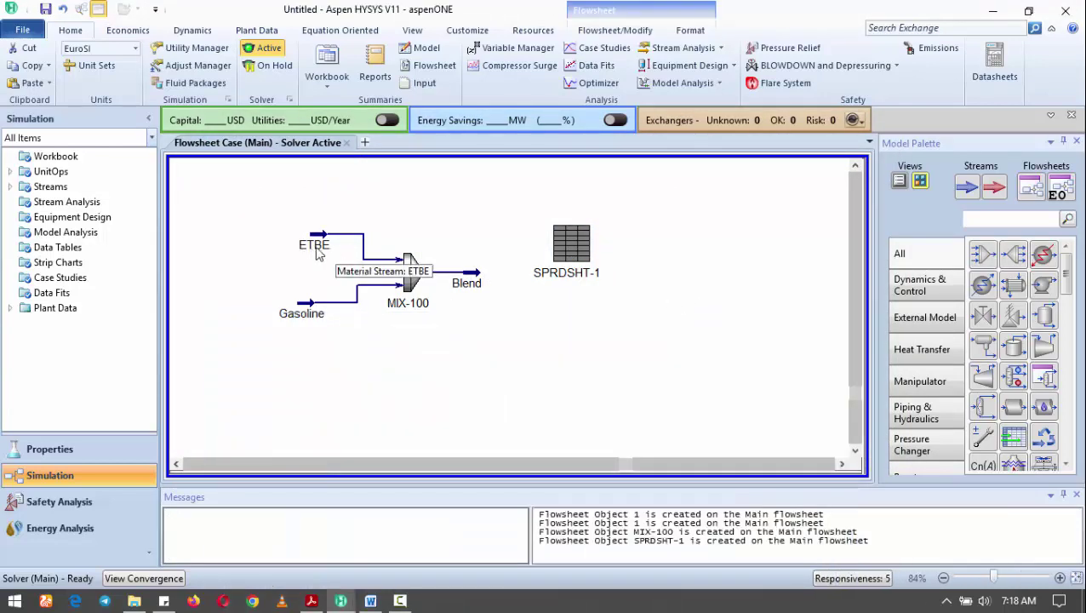
{"action": "left_click_drag", "start_coordinate": [316, 253], "coordinate": [310, 249]}
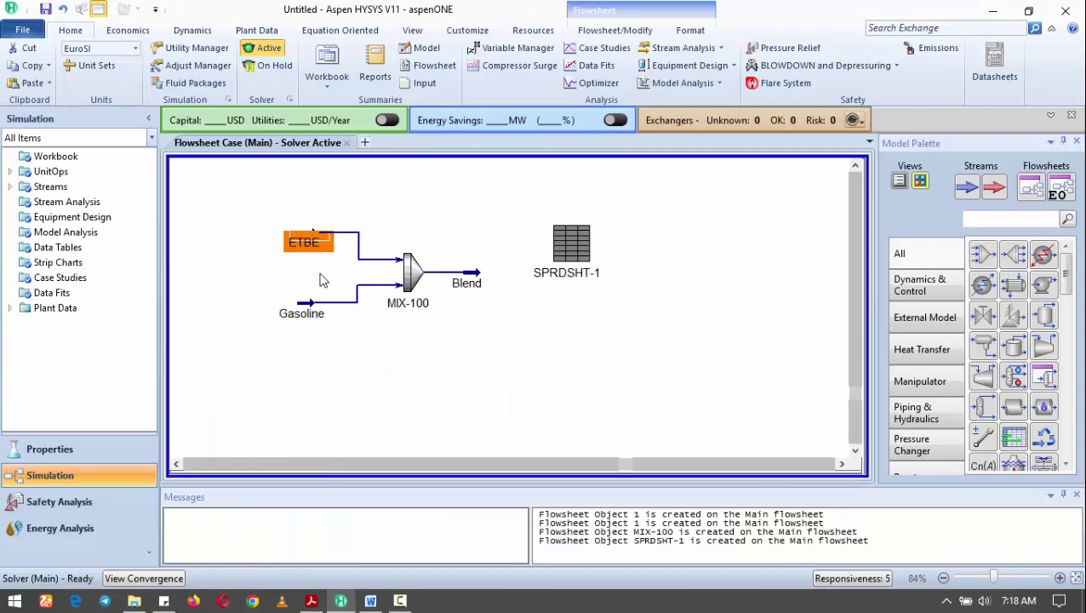
{"action": "double_click", "coordinate": [306, 242]}
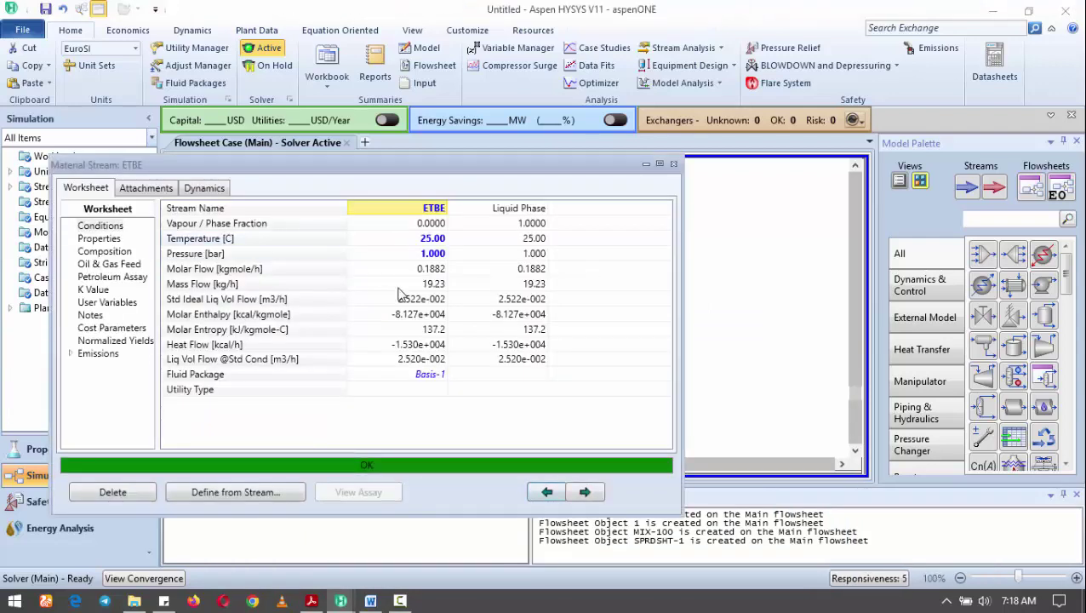
{"action": "left_click", "coordinate": [674, 165]}
- Change the Gasoline stream's mass flow from 92.30 to 200 kg/h
{"action": "left_click", "coordinate": [307, 308]}
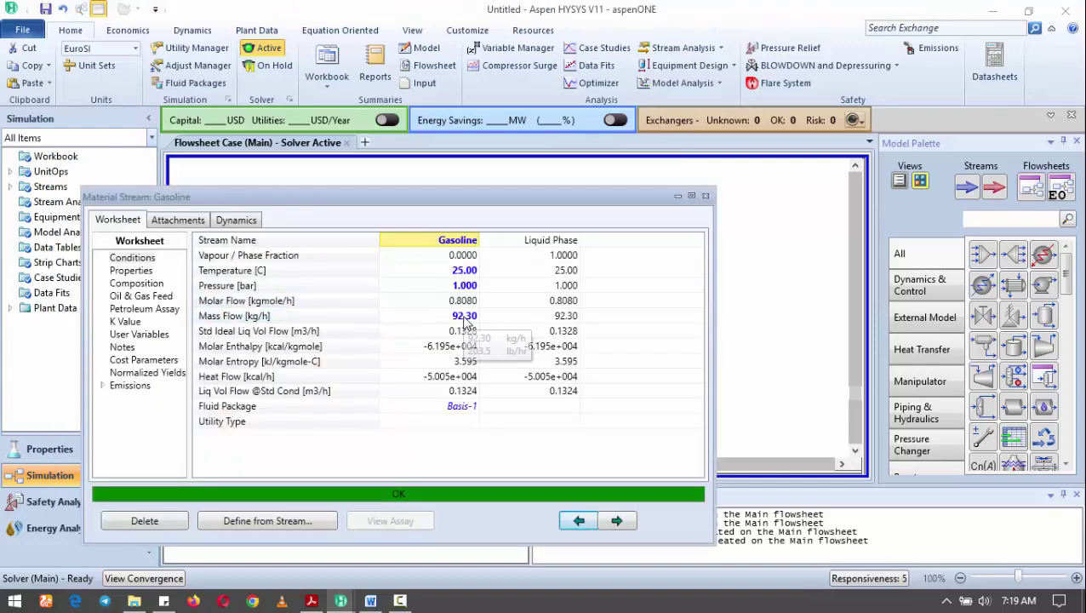
{"action": "left_click", "coordinate": [467, 318]}
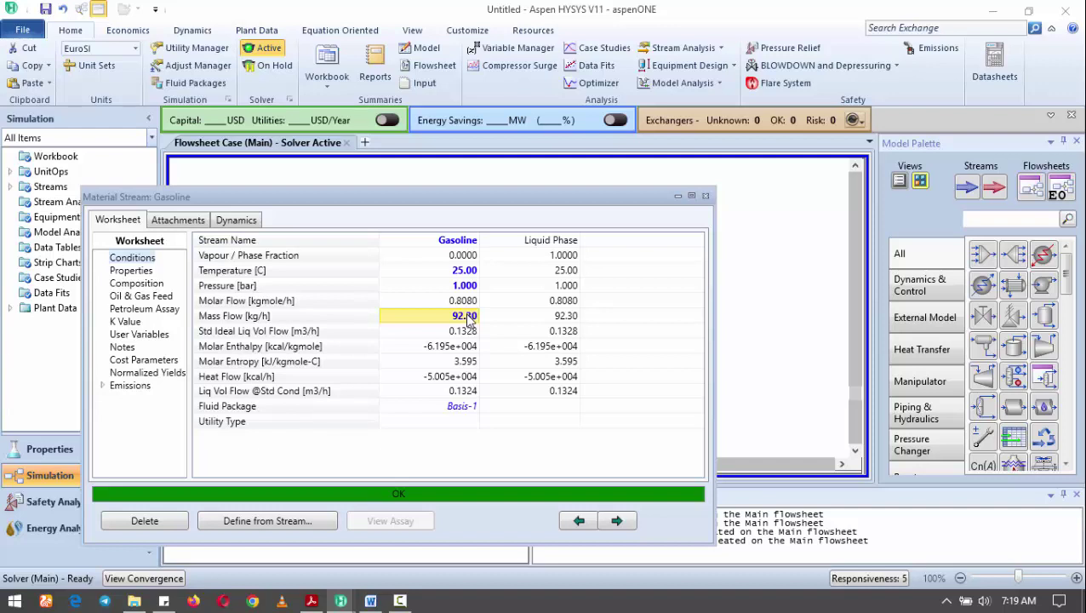
{"action": "type", "text": "200"}
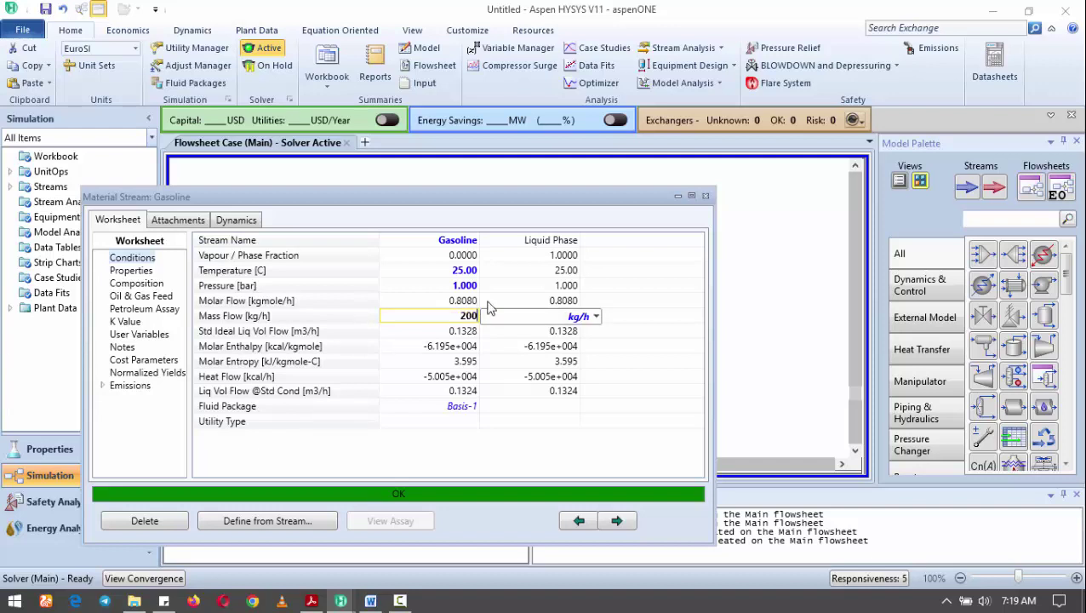
{"action": "left_click", "coordinate": [440, 349]}
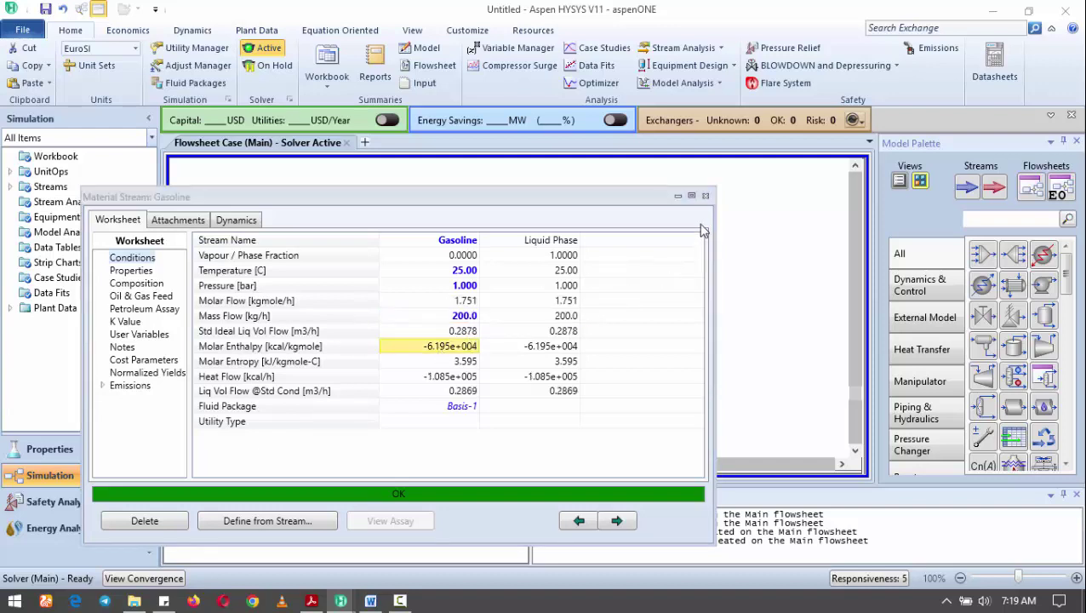
{"action": "left_click", "coordinate": [705, 197]}
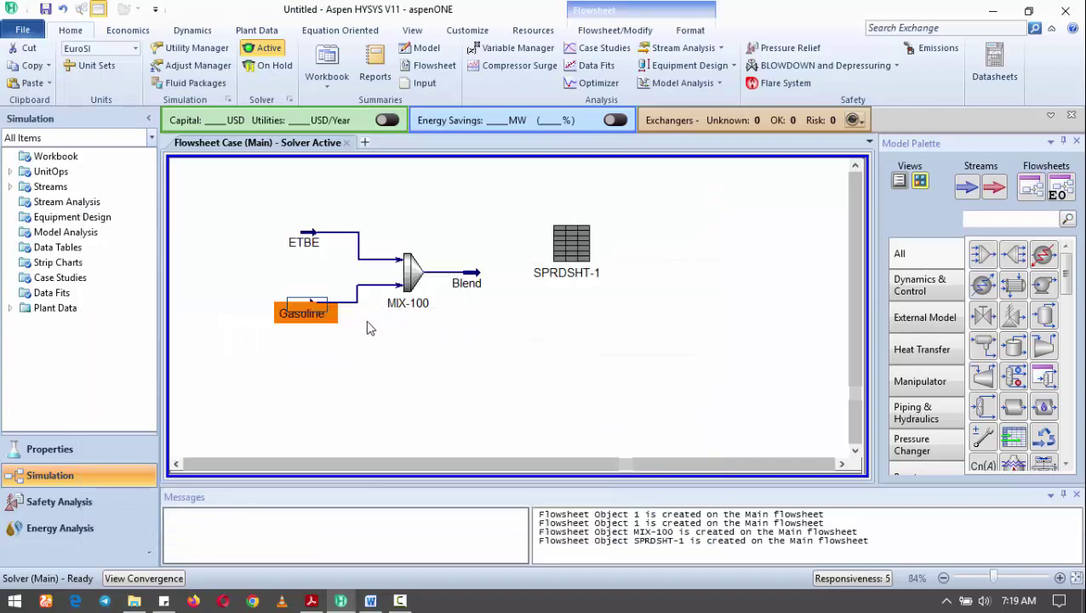
- Confirm the ETBE mass flow is now 41.67 kg/h, calculated by SPRDSHT-1@B2
{"action": "left_click", "coordinate": [304, 231]}
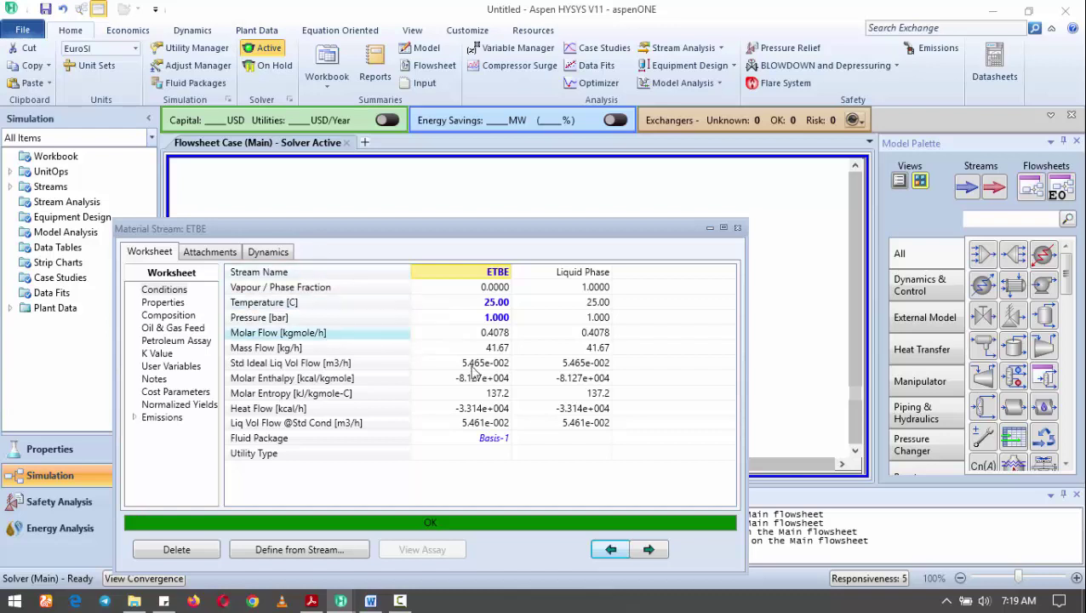
{"action": "mouse_move", "coordinate": [503, 352]}
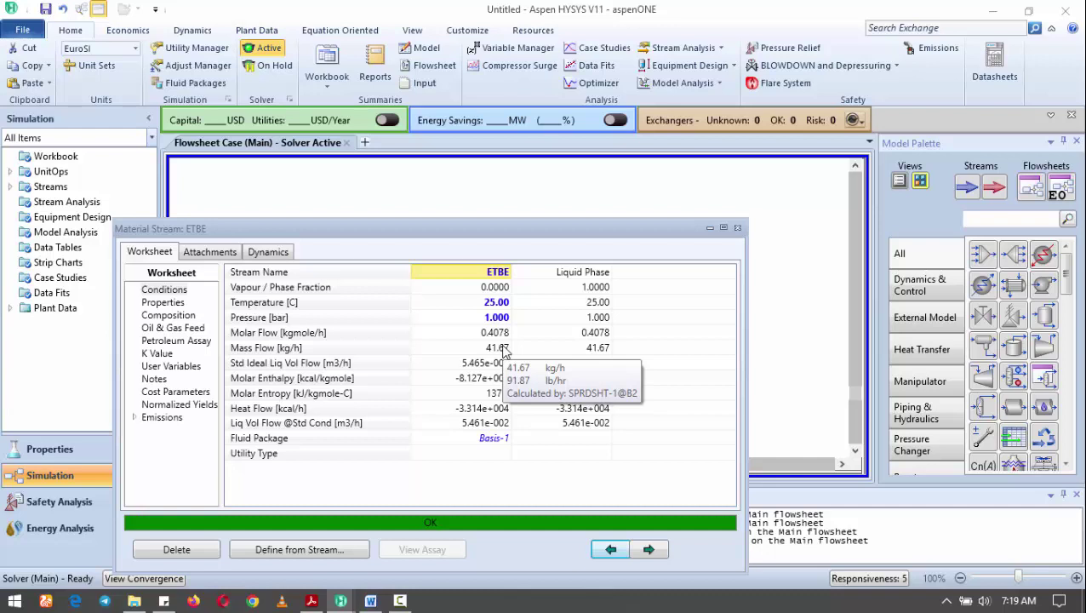
{"action": "mouse_move", "coordinate": [496, 372]}
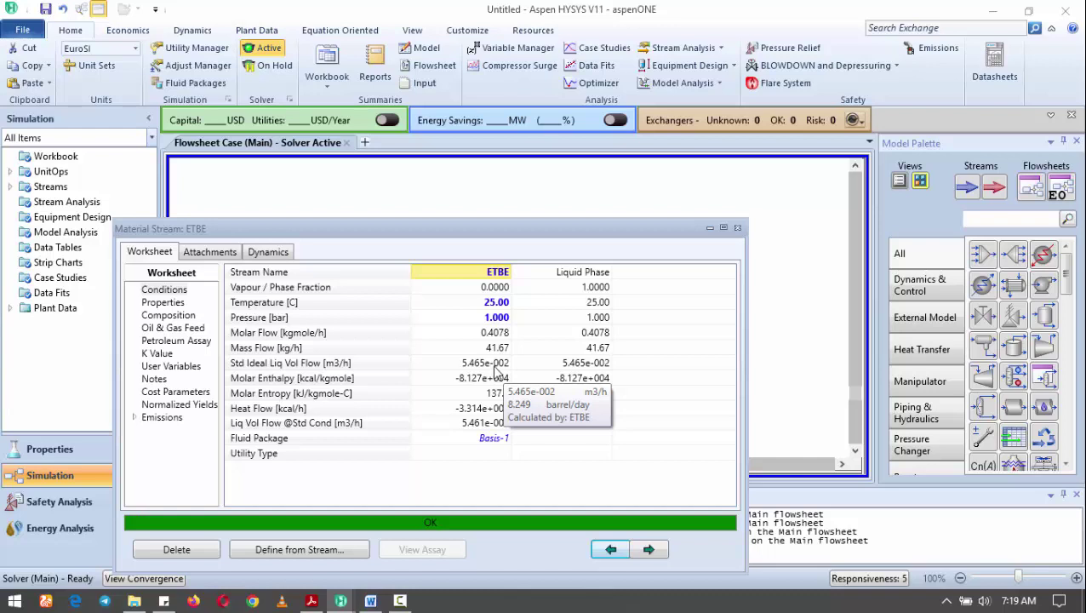
{"action": "left_click", "coordinate": [737, 227]}
- View the Blend stream: 241.7 kg/h, 24.86 °C, 1 bar, all liquid
{"action": "double_click", "coordinate": [457, 279]}
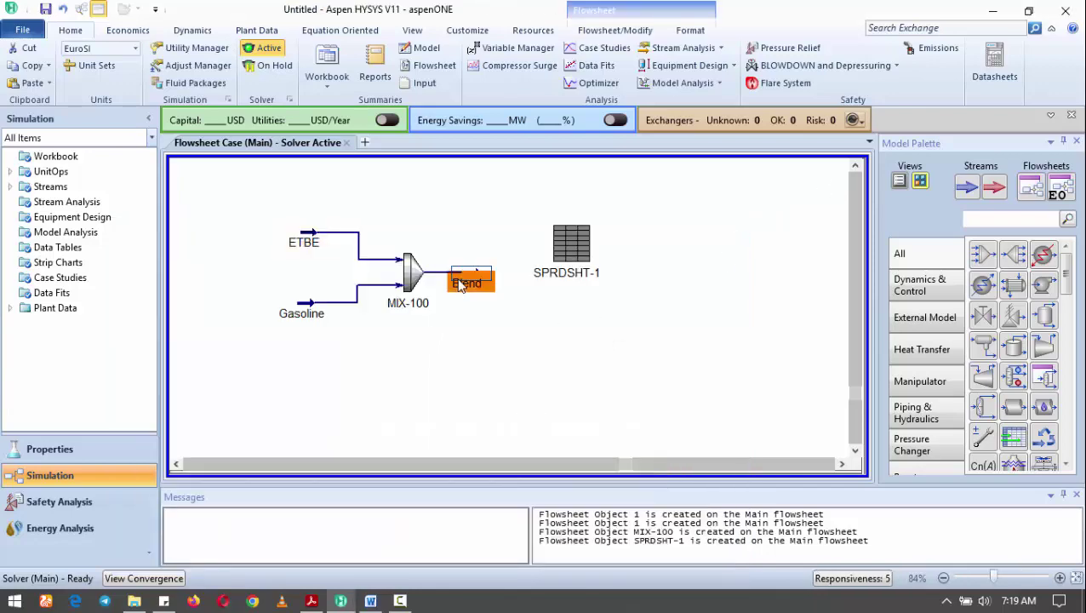
{"action": "left_click", "coordinate": [370, 601]}
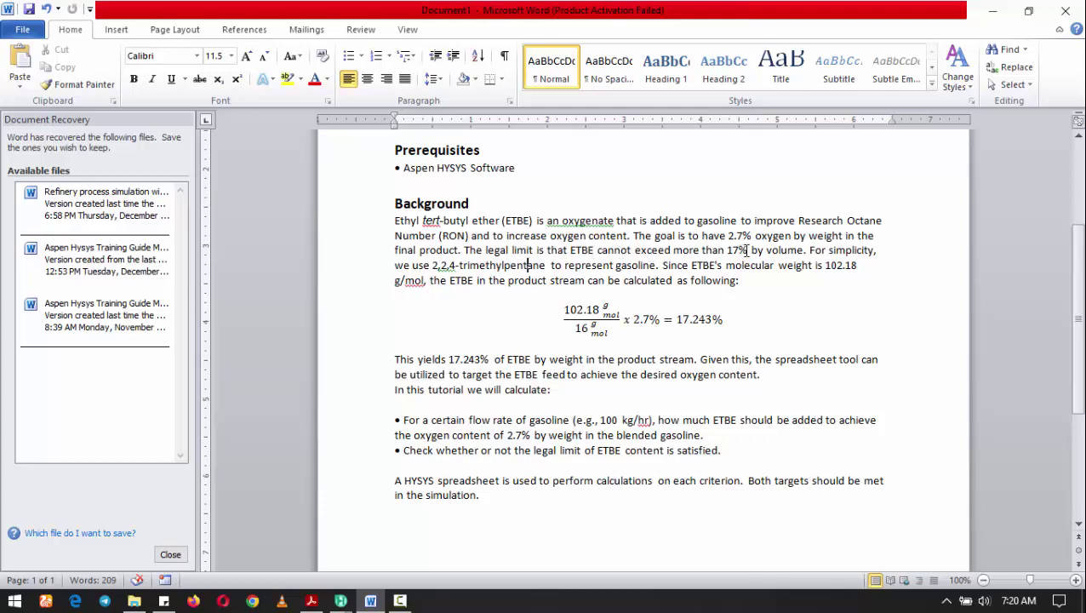
{"action": "left_click", "coordinate": [340, 601]}
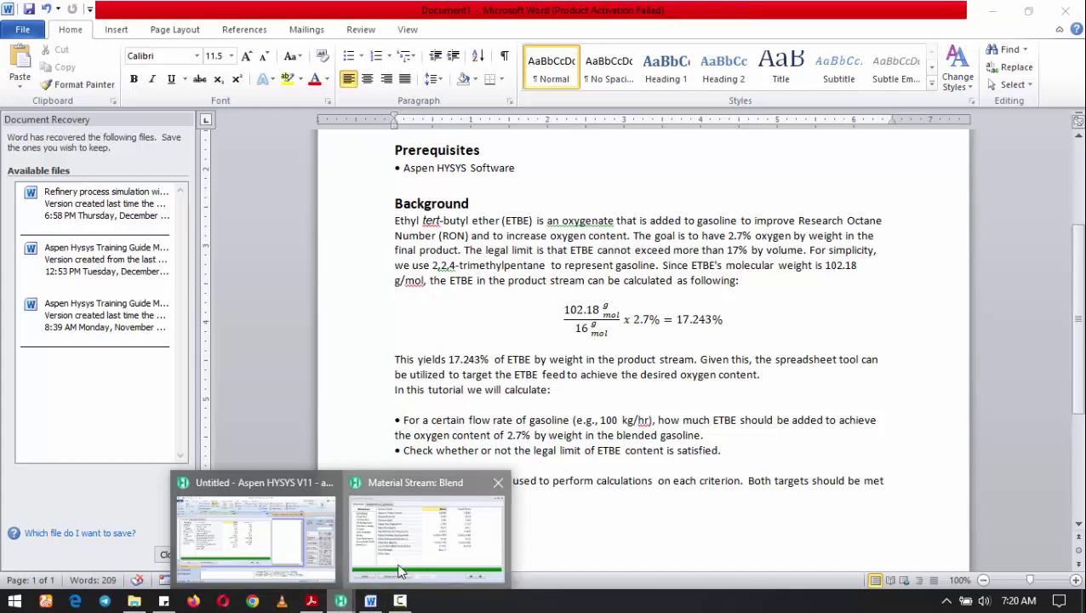
{"action": "left_click", "coordinate": [393, 575]}
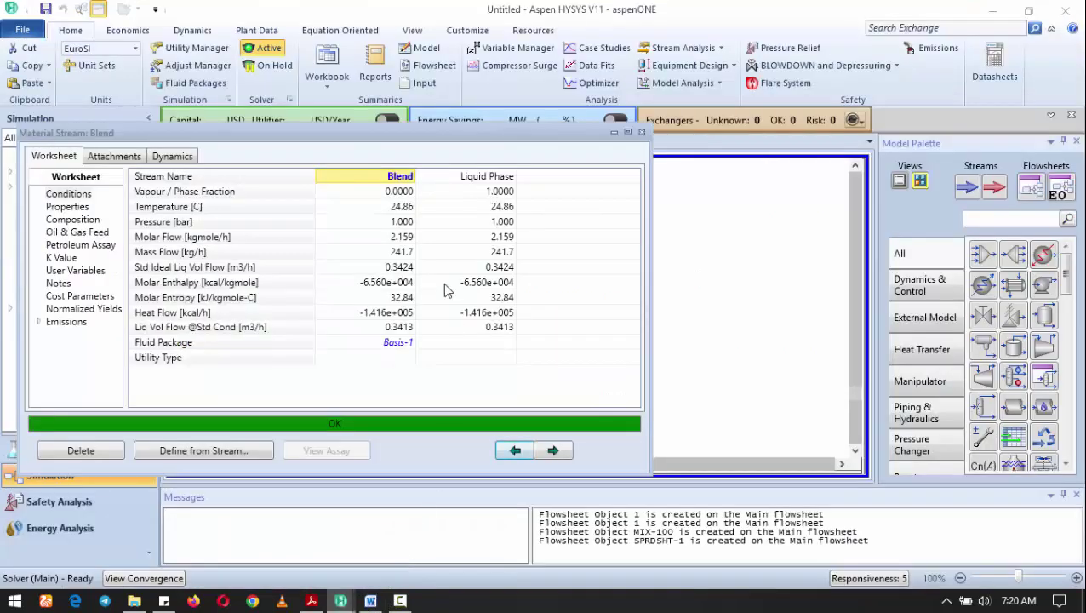
- Switch the Blend composition basis to liquid volume fractions (ETBE 0.1596, 224-Mpentane 0.8404)
{"action": "left_click", "coordinate": [85, 221]}
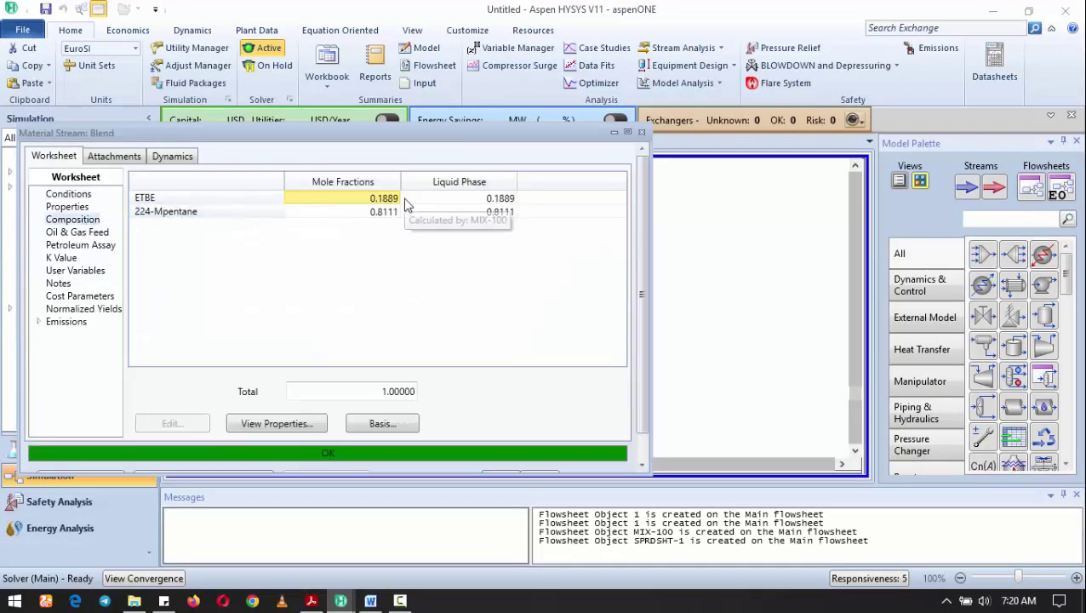
{"action": "left_click", "coordinate": [405, 426]}
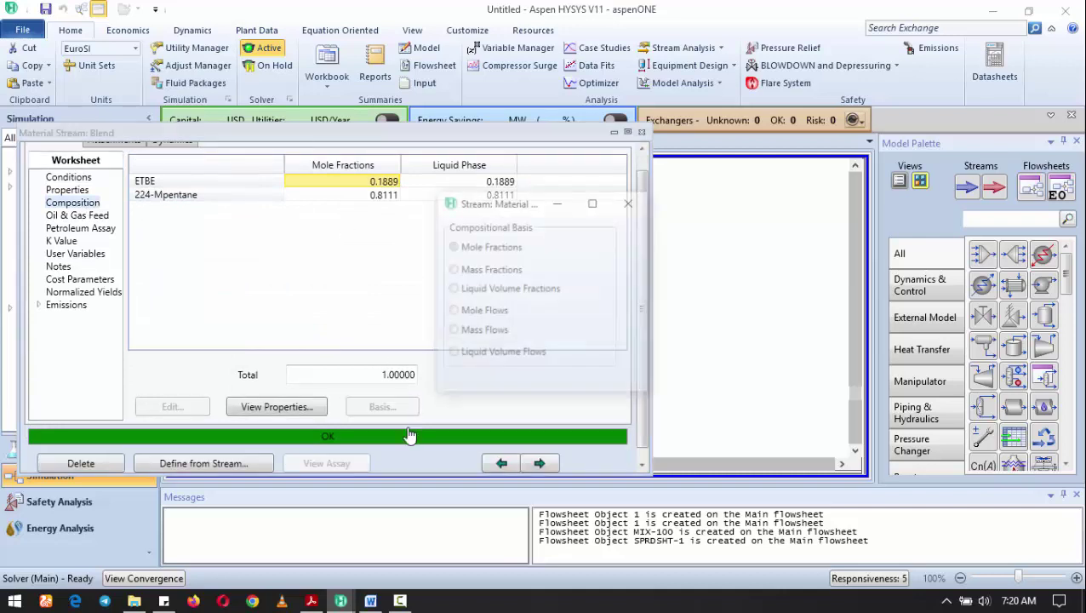
{"action": "left_click", "coordinate": [497, 291]}
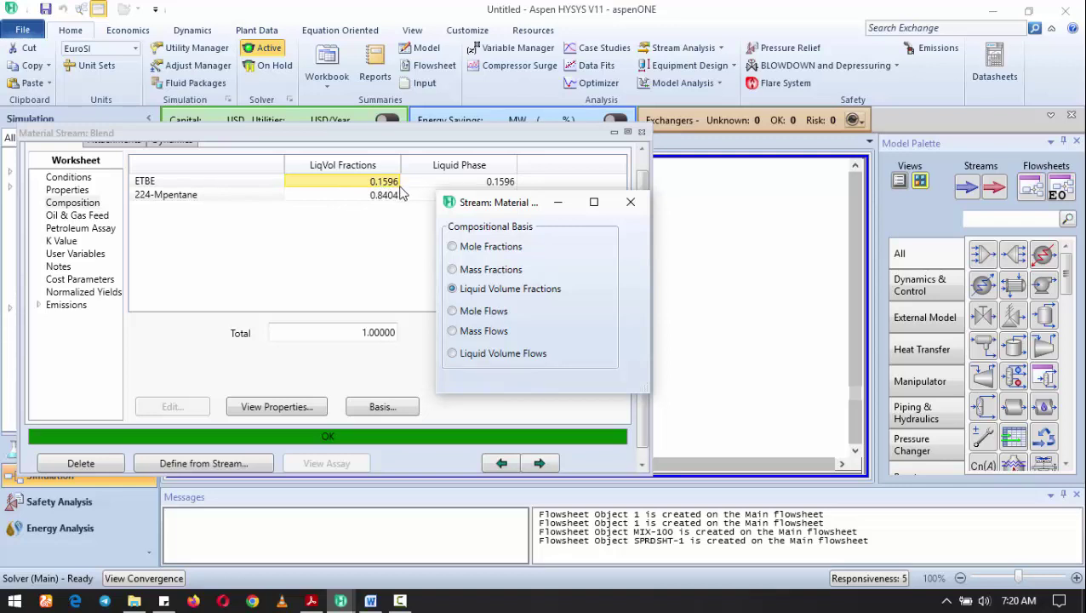
{"action": "left_click", "coordinate": [631, 202]}
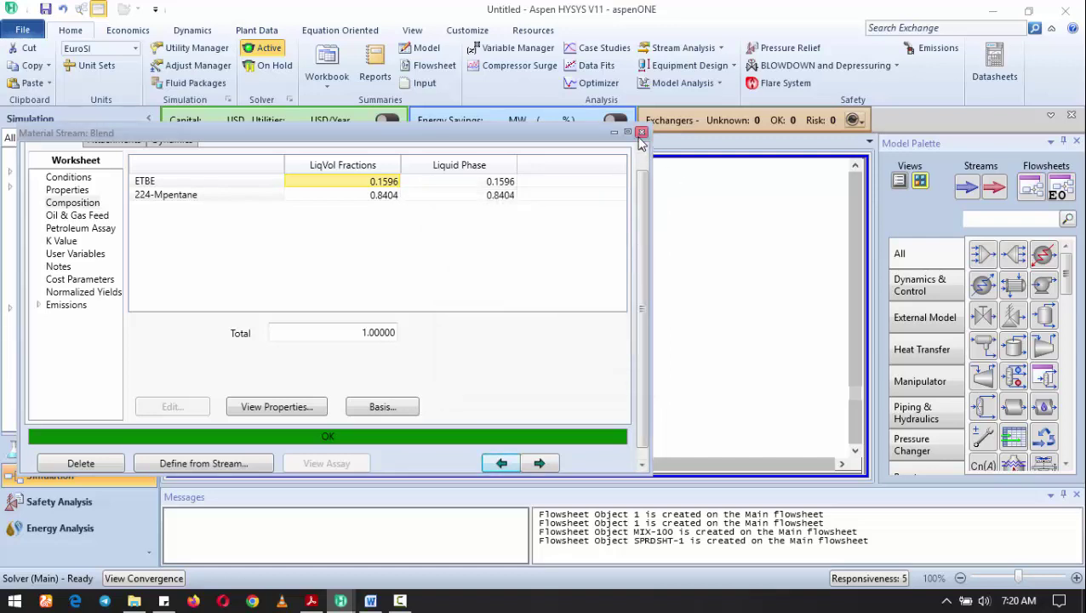
- Close the Blend stream window and deselect Blend on the flowsheet
{"action": "left_click", "coordinate": [642, 132]}
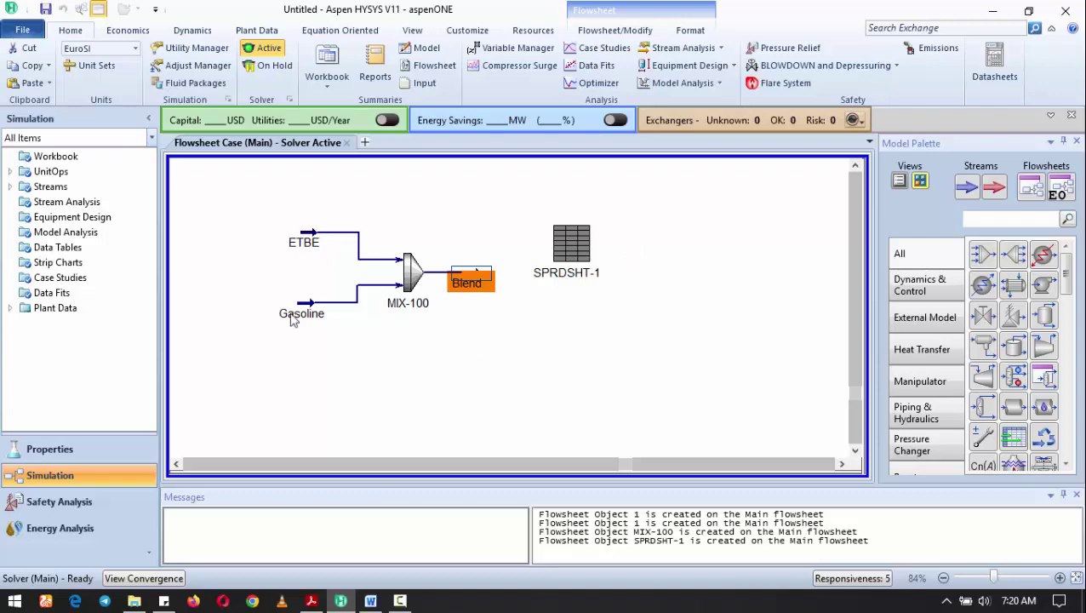
{"action": "left_click", "coordinate": [625, 345]}
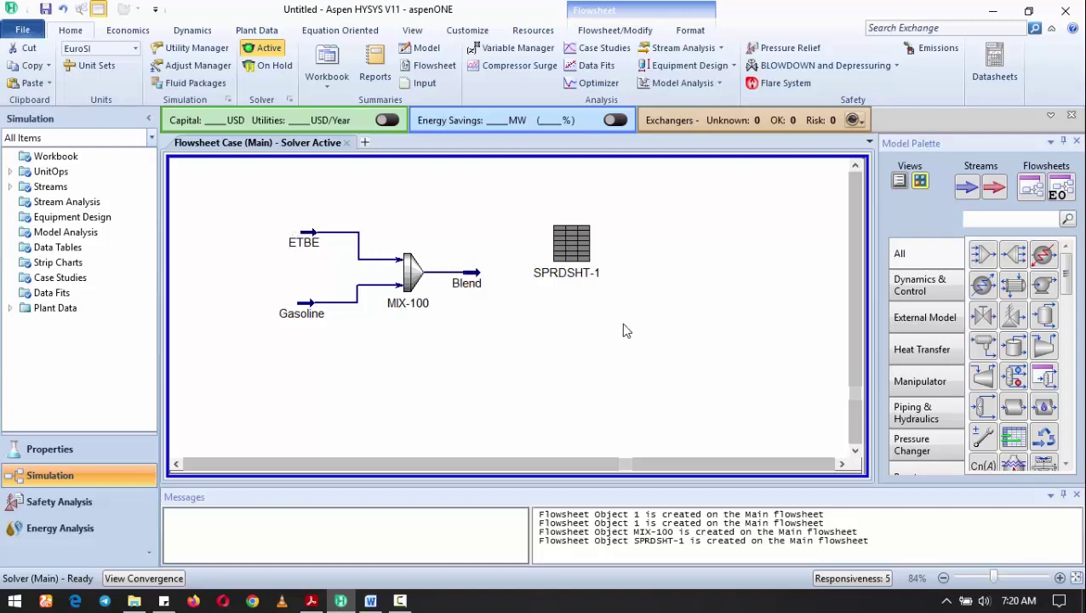